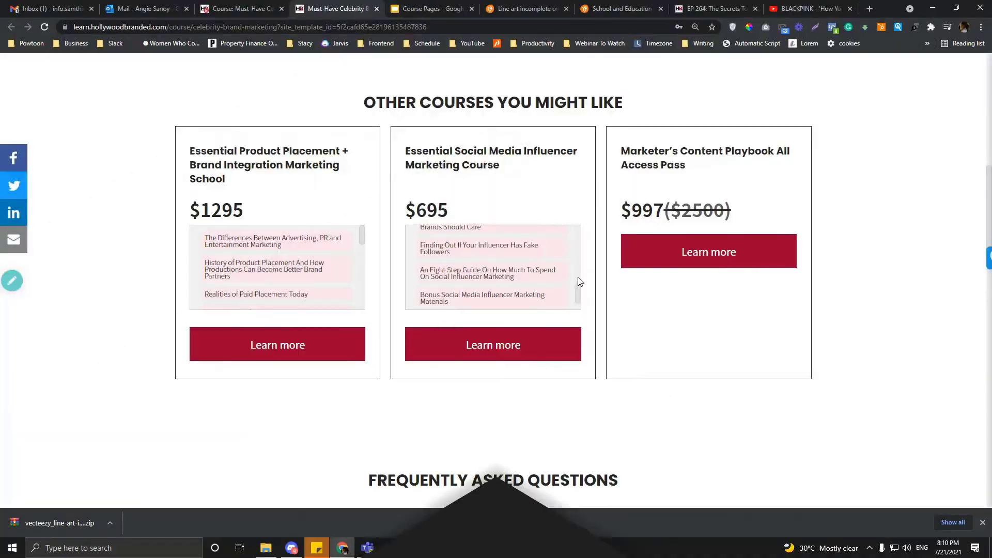
Examine the scrollable lesson list in the Essential Social Media Influencer Marketing Course card from its last entries back to the first.
scroll(577, 240, down, 3)
drag(578, 240, 577, 279)
scroll(578, 283, up, 10)
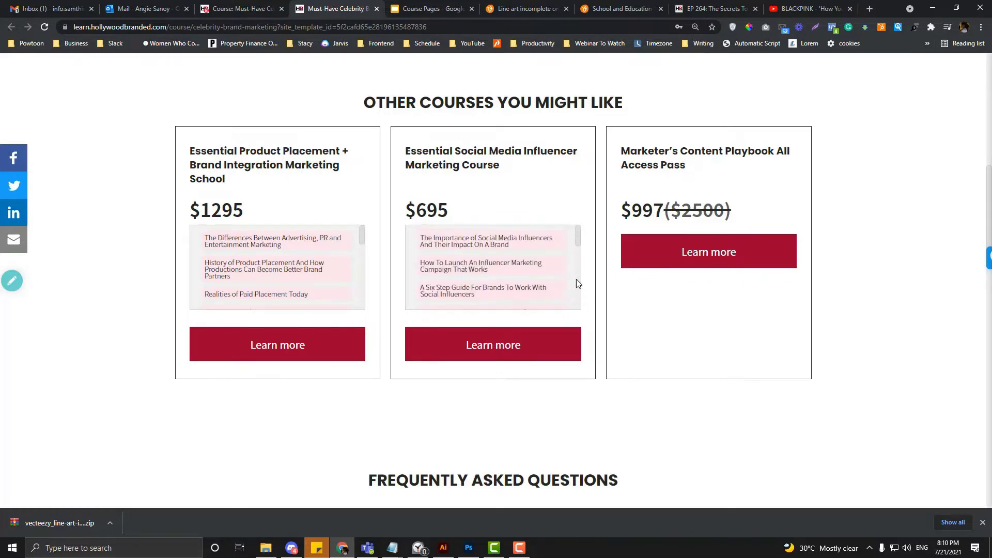
drag(523, 138, 783, 205)
scroll(776, 223, down, 2)
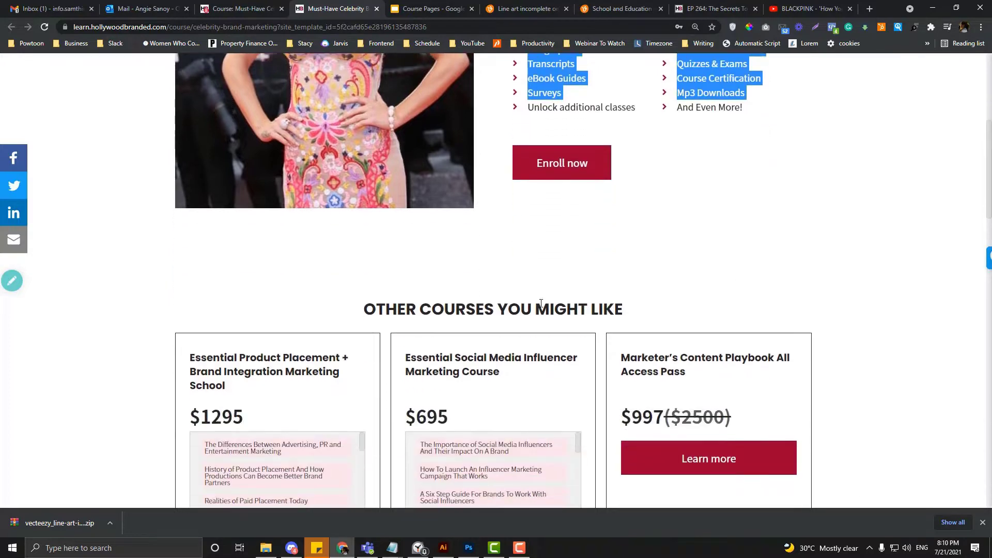
click(448, 254)
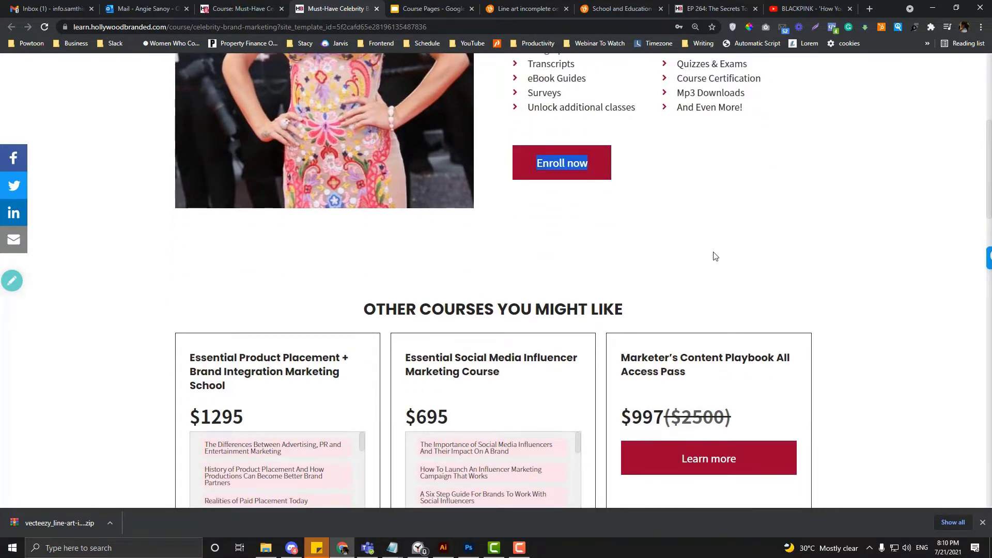
triple_click(715, 268)
click(757, 259)
scroll(757, 259, down, 2)
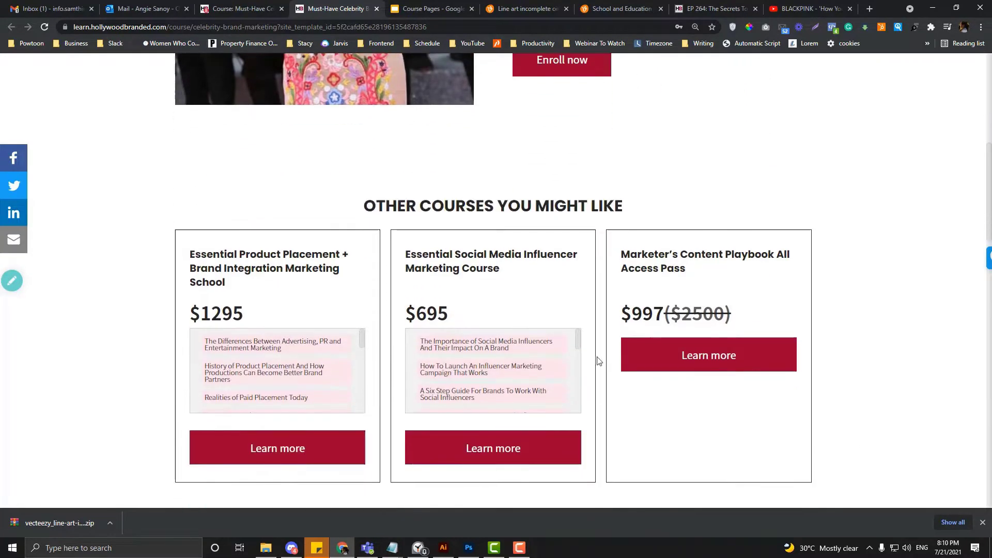
Examine how the Social Media Influencer card's lesson list scrolls in relation to the rest of the course page.
mouse_move(578, 340)
mouse_down()
mouse_move(575, 395)
mouse_move(576, 329)
mouse_move(576, 355)
mouse_move(575, 340)
mouse_up()
scroll(576, 340, up, 1)
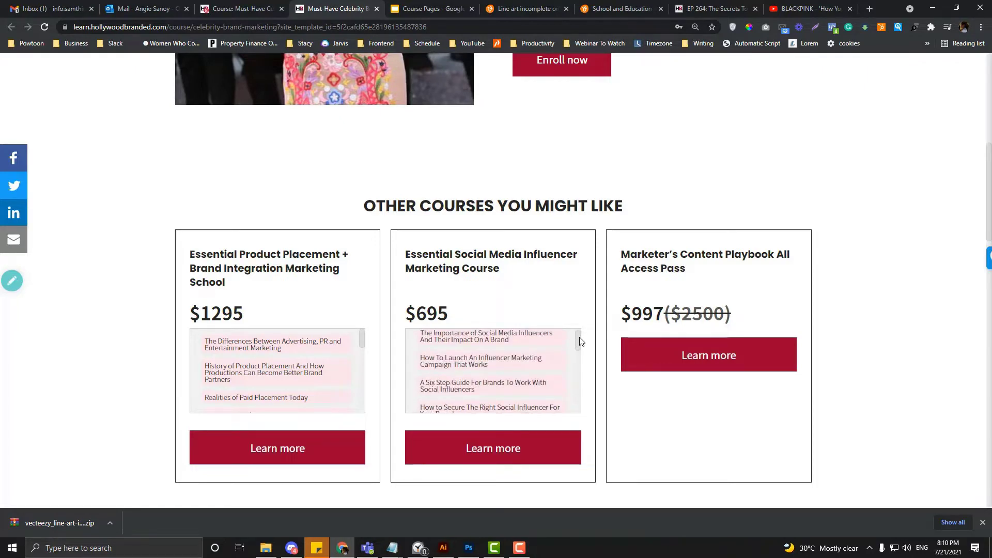
scroll(580, 337, up, 1)
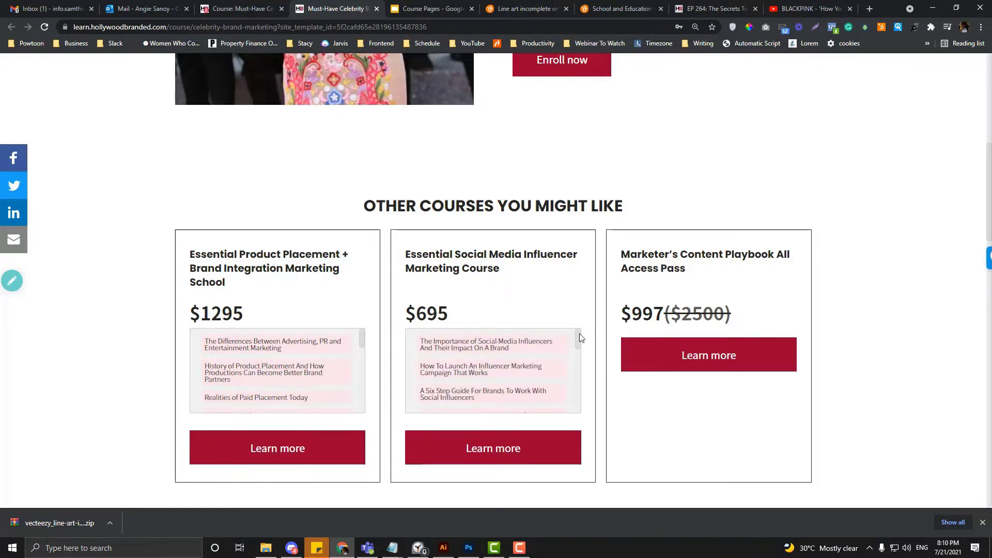
scroll(579, 339, down, 1)
scroll(572, 280, up, 8)
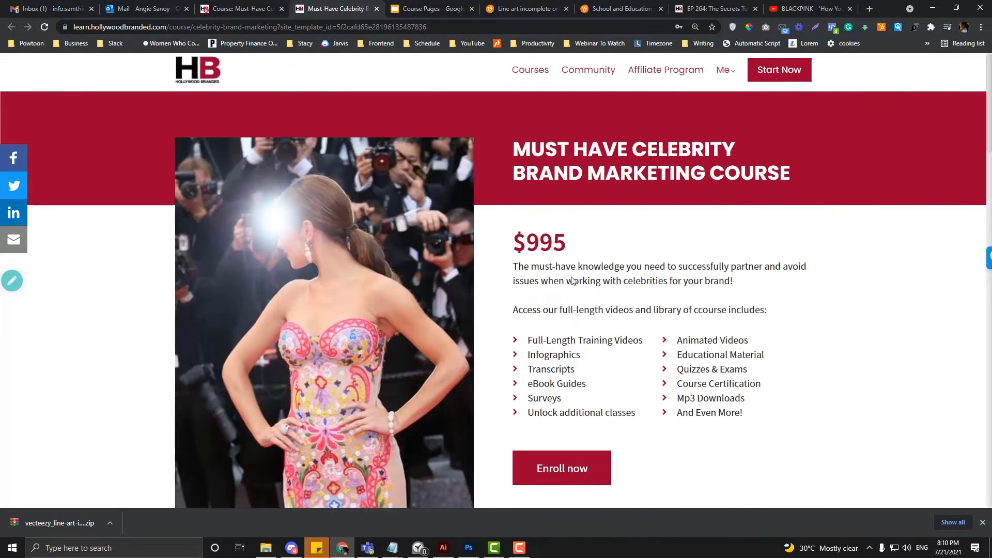
scroll(572, 281, down, 5)
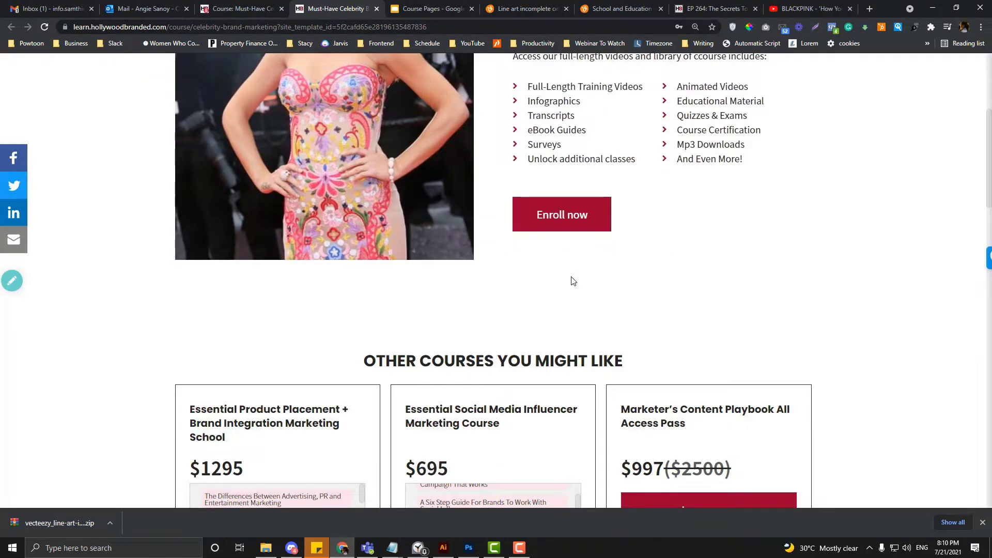
scroll(572, 281, down, 3)
scroll(580, 349, up, 1)
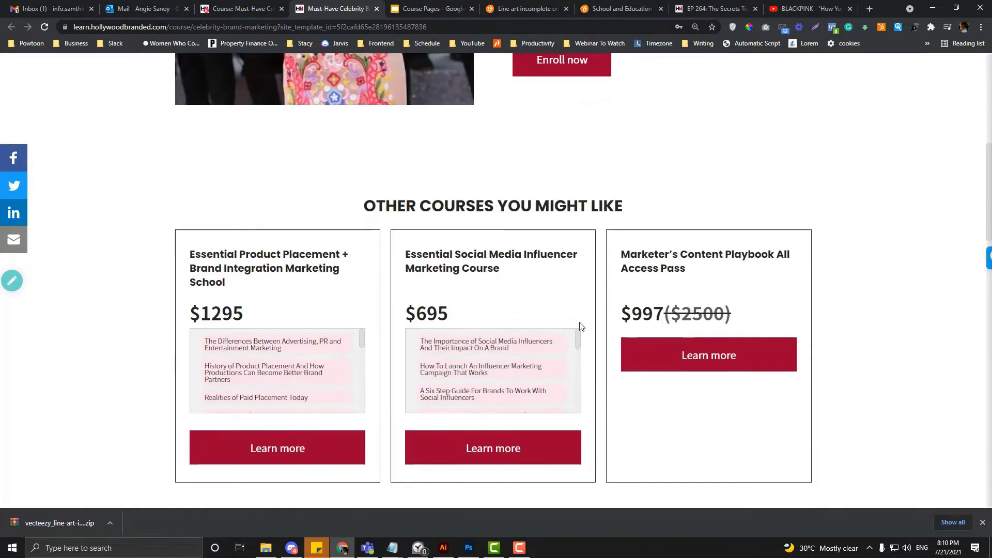
scroll(581, 253, up, 5)
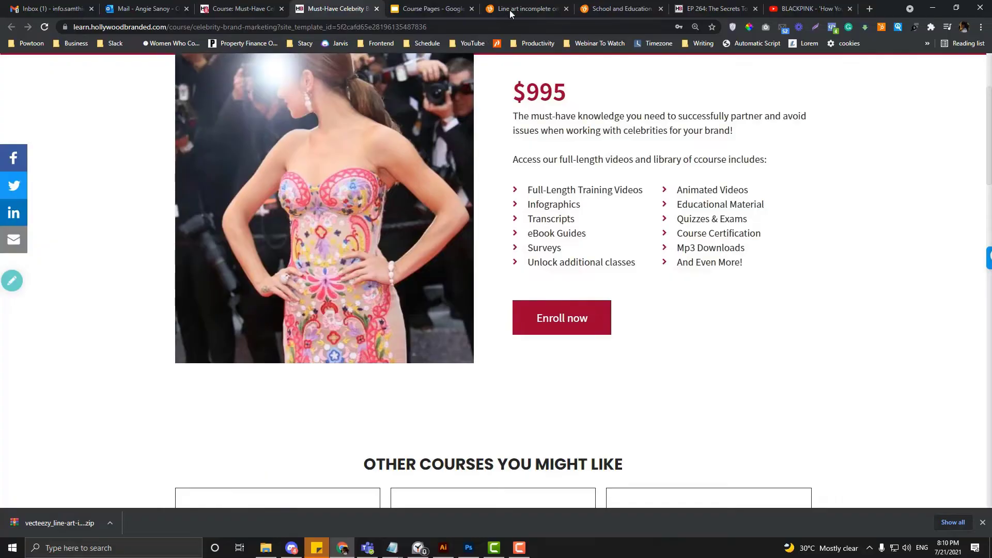
Move the Vecteezy icon pack tab next to the celebrity course page and load masterclass.com in it.
drag(510, 14, 434, 14)
click(433, 25)
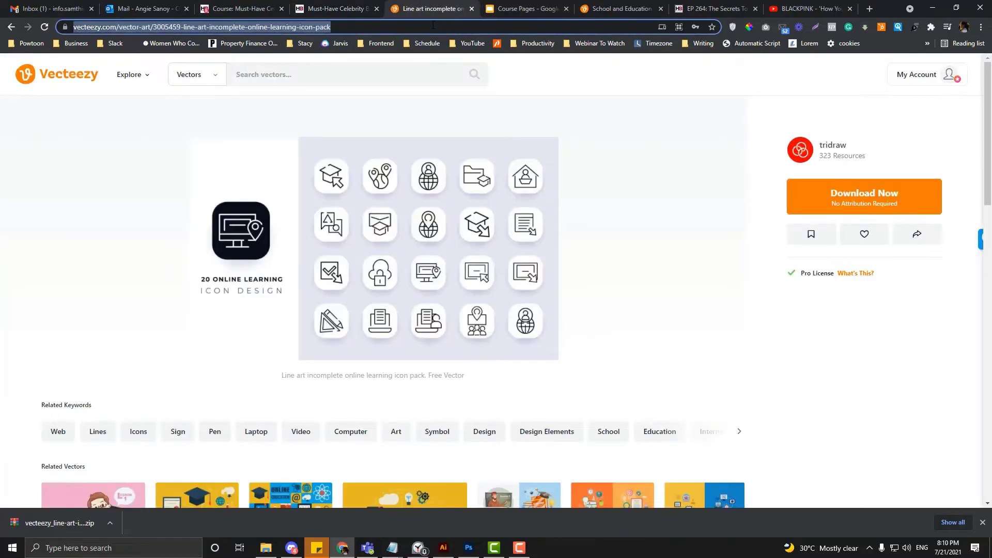
text(m)
key(Return)
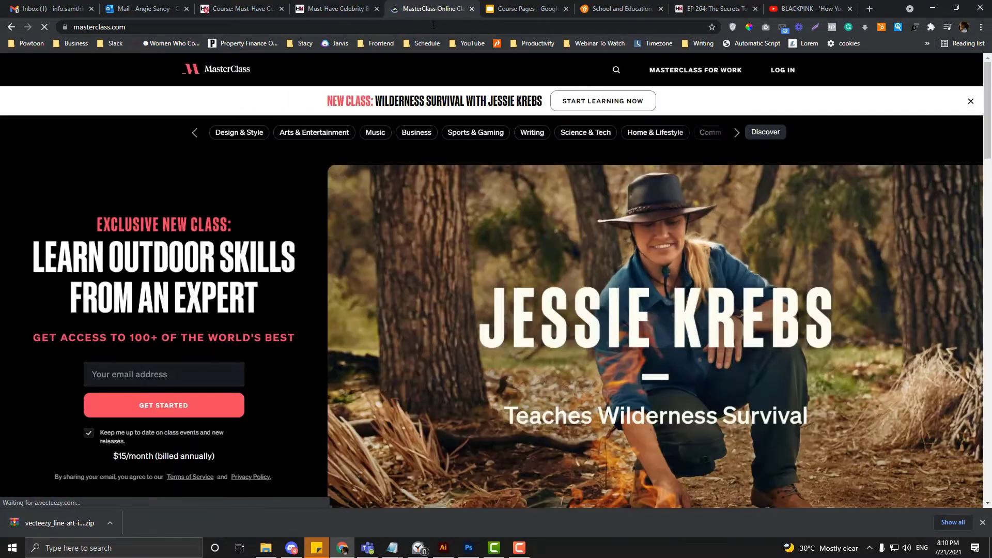
Find Apollonia Poilâne among the most popular instructors on the MasterClass home page and open her bread baking class.
scroll(359, 266, down, 15)
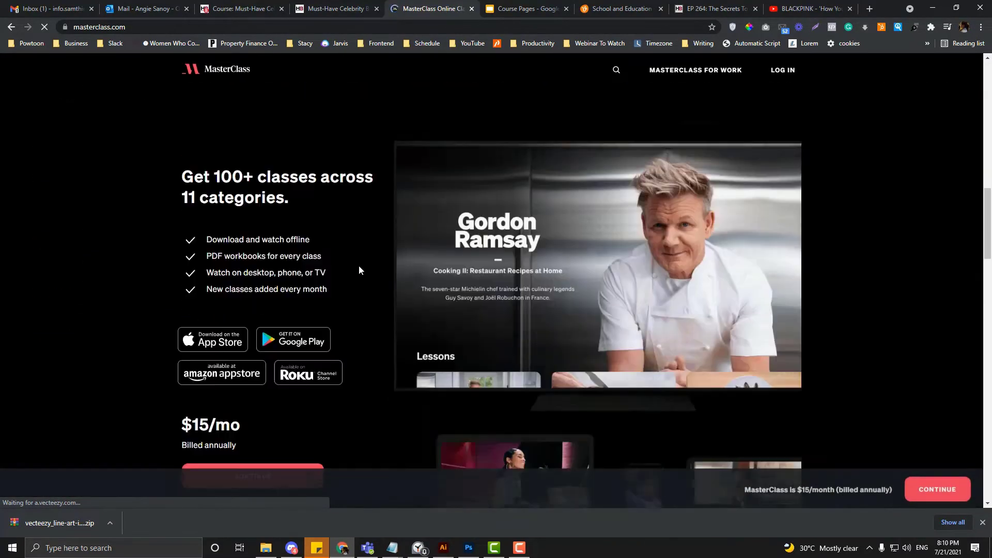
scroll(358, 266, down, 15)
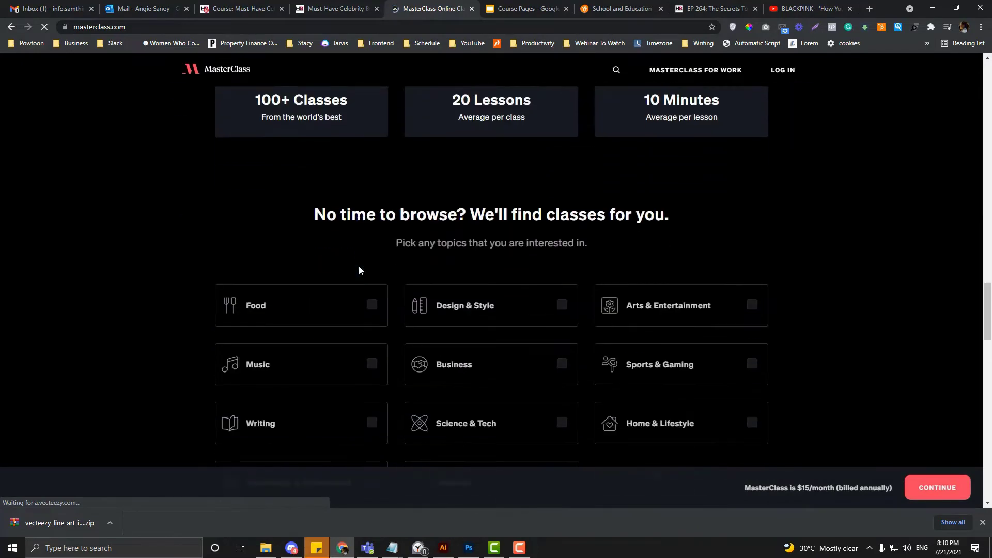
scroll(360, 269, down, 15)
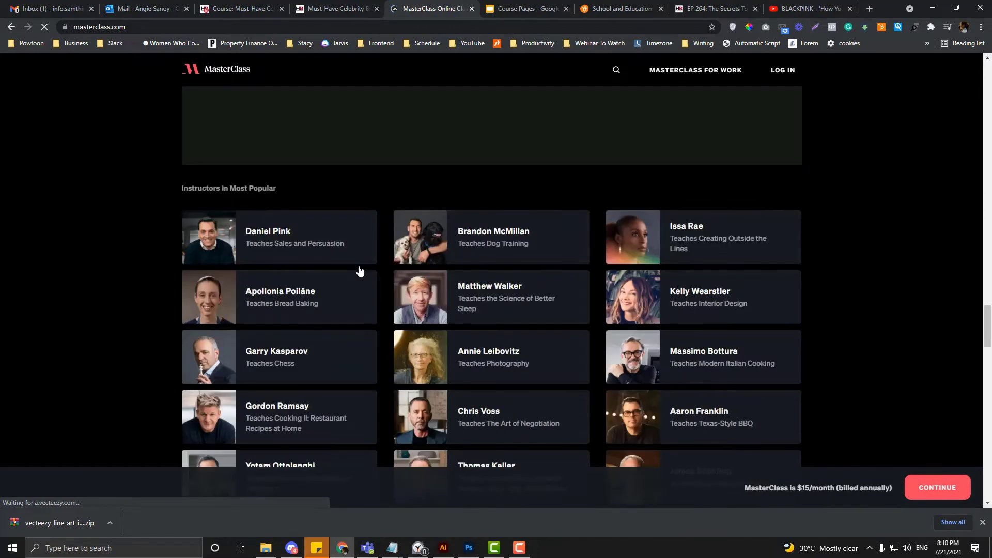
scroll(360, 270, up, 4)
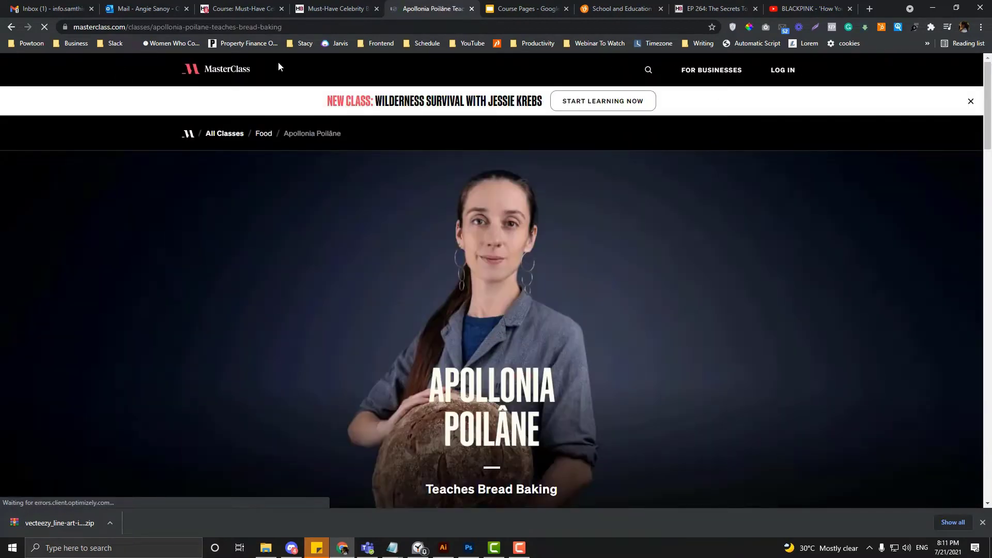
Look through the class's lesson plan list, expanding and collapsing lesson 1, Meet Your Instructor.
scroll(454, 238, down, 10)
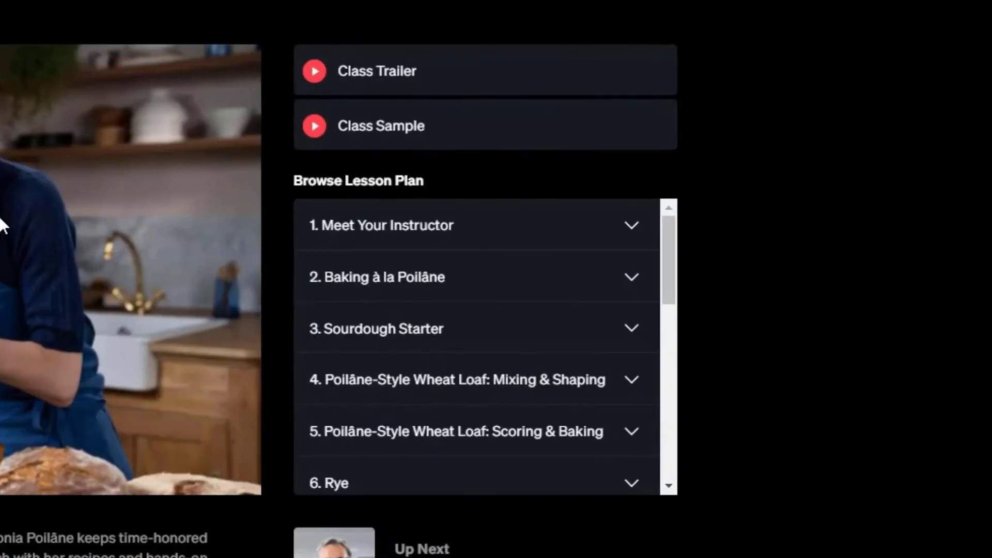
scroll(491, 247, down, 10)
scroll(489, 247, up, 10)
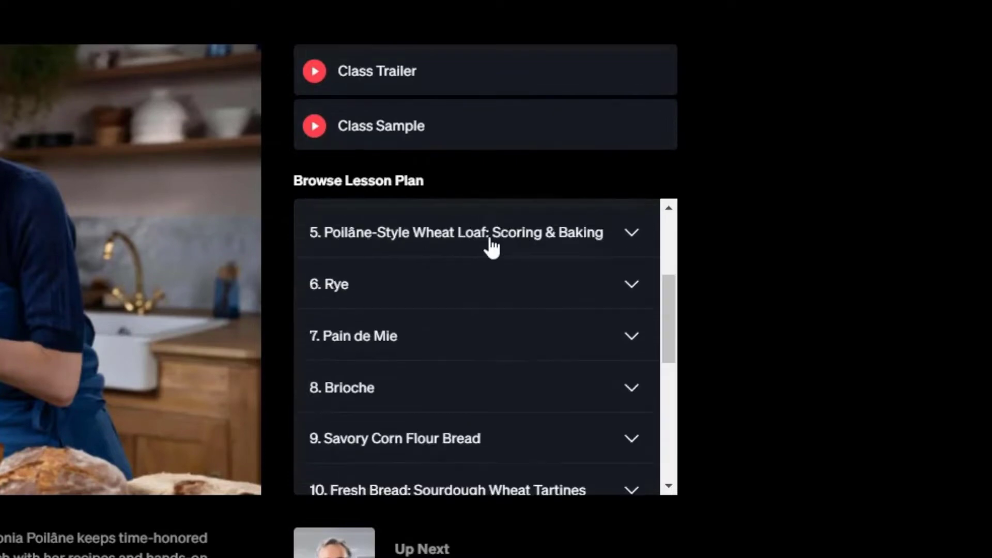
click(557, 228)
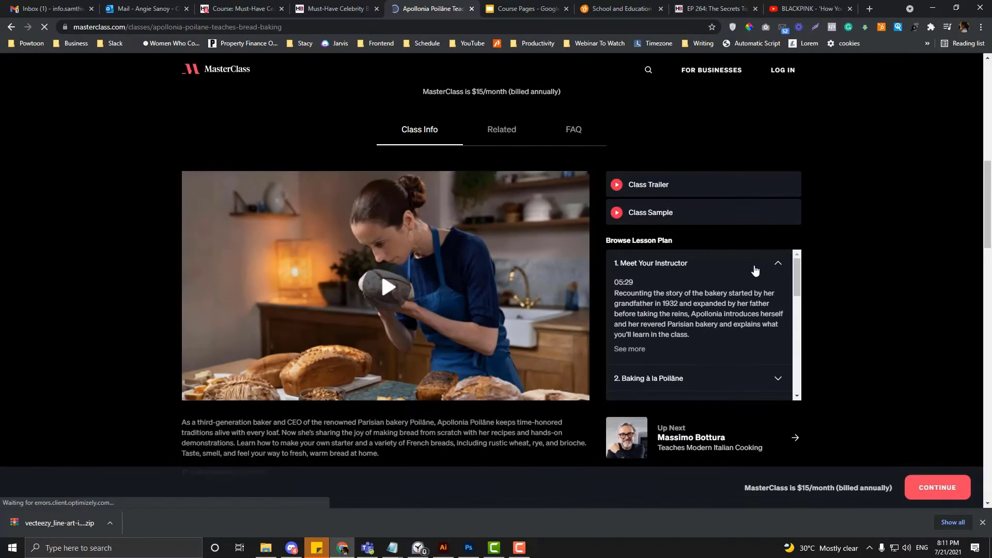
click(755, 270)
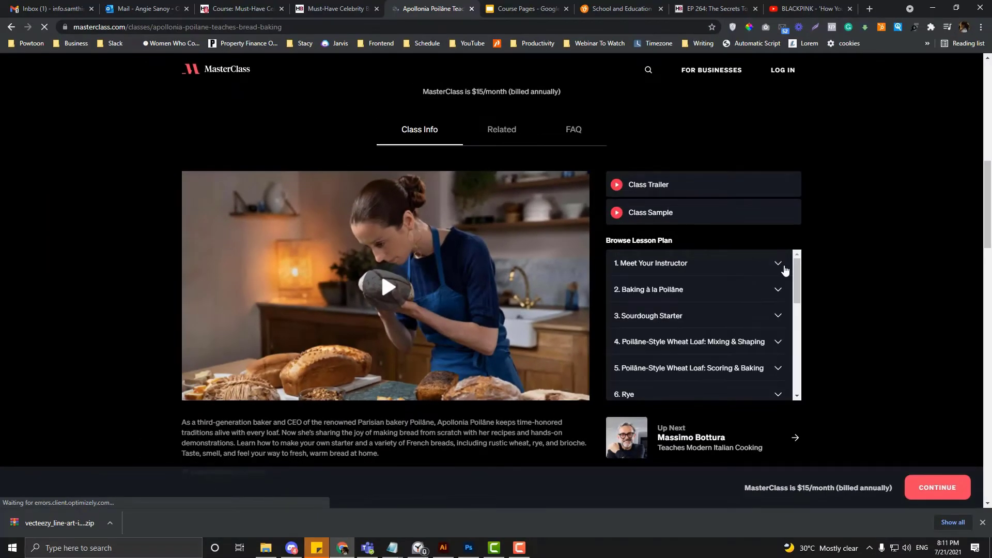
click(779, 266)
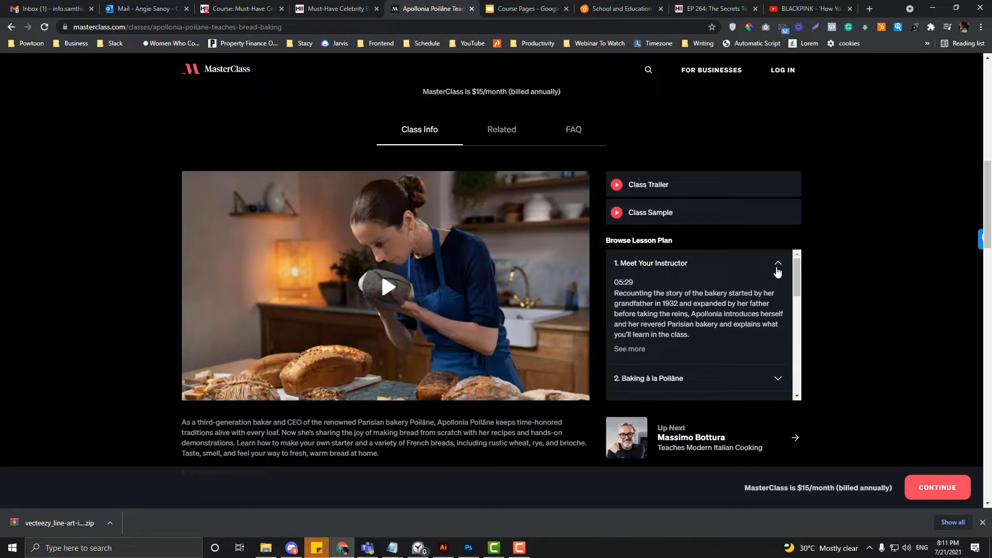
click(778, 264)
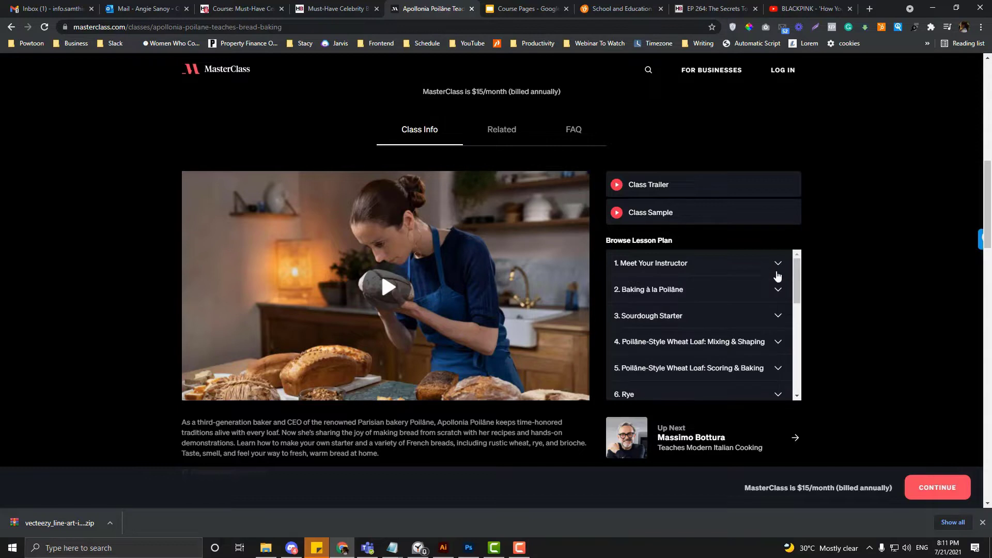
Expand and collapse lesson 2, Baking à la Poilâne, several times to view its description, leaving it collapsed.
click(777, 289)
click(778, 292)
click(777, 292)
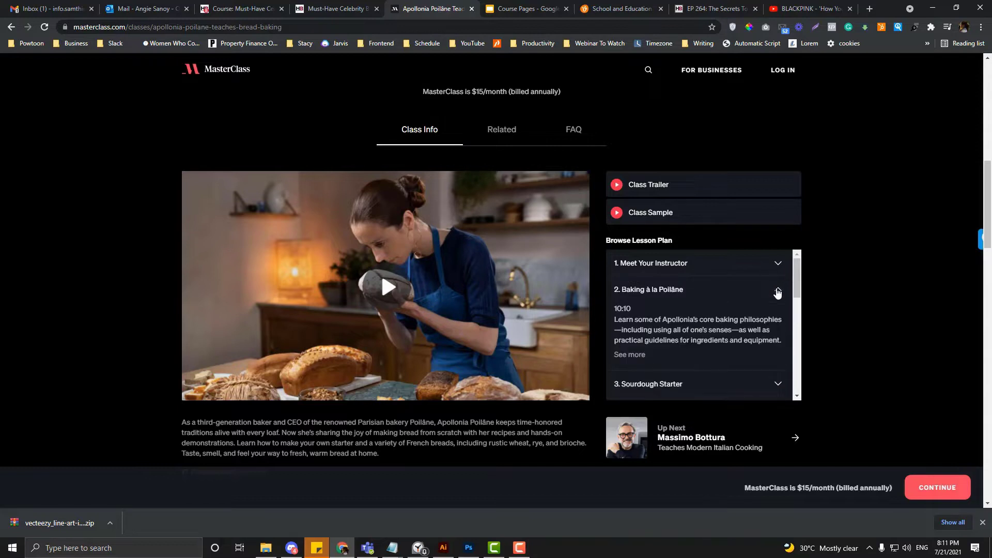
click(778, 292)
click(777, 292)
click(777, 292)
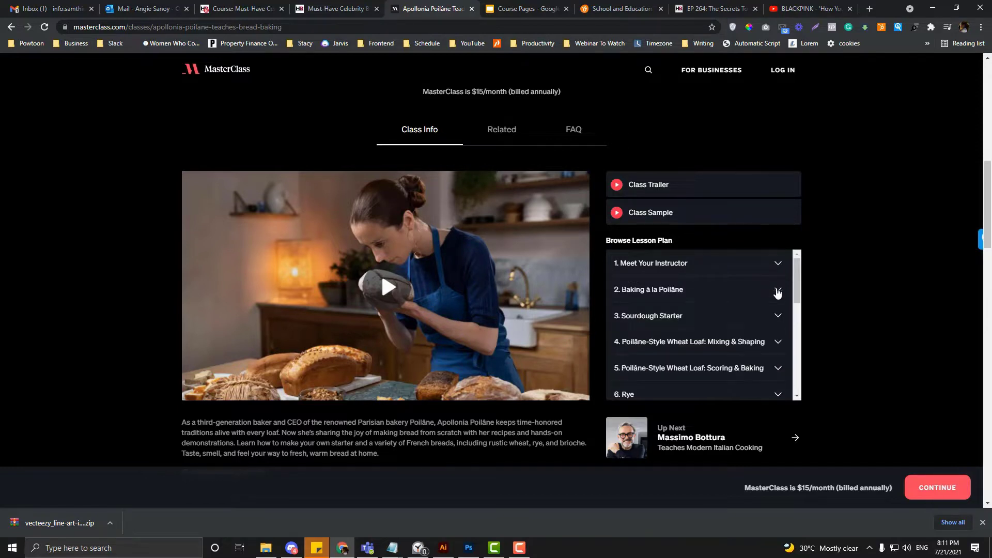
Examine the remaining entries in the scrollable lesson plan and how the list sits within the class page.
scroll(777, 293, down, 4)
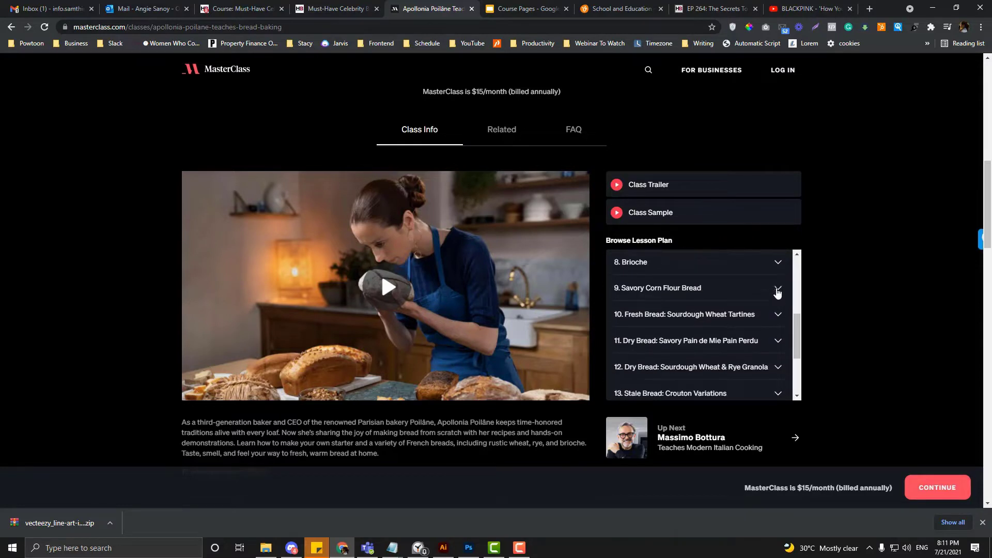
scroll(777, 293, up, 1)
scroll(777, 293, up, 4)
scroll(833, 255, up, 3)
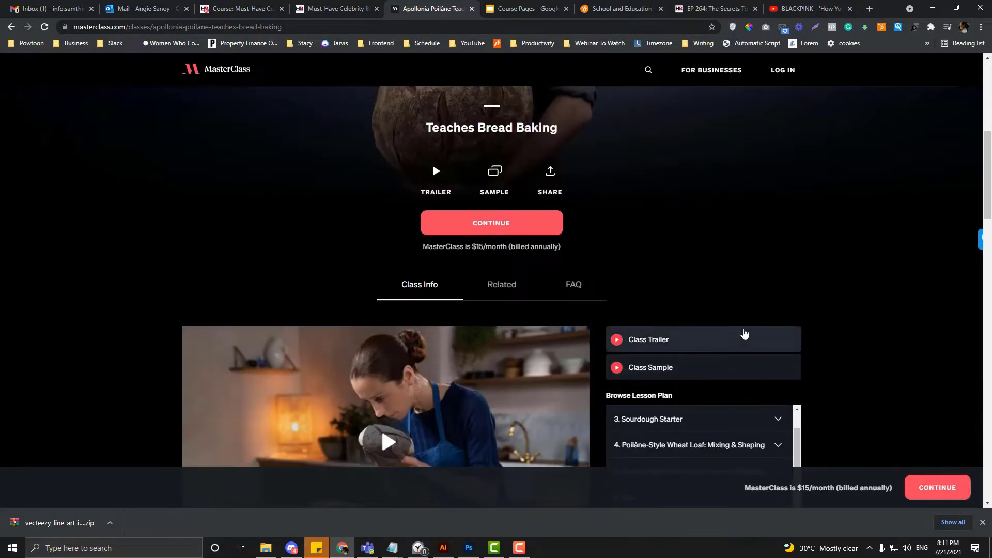
scroll(744, 332, down, 3)
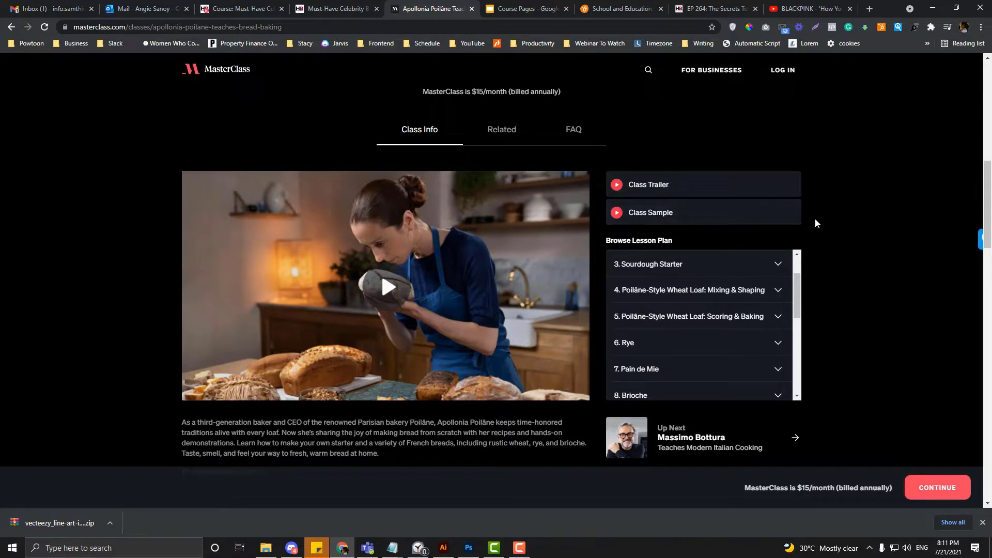
scroll(774, 288, down, 4)
scroll(853, 279, down, 2)
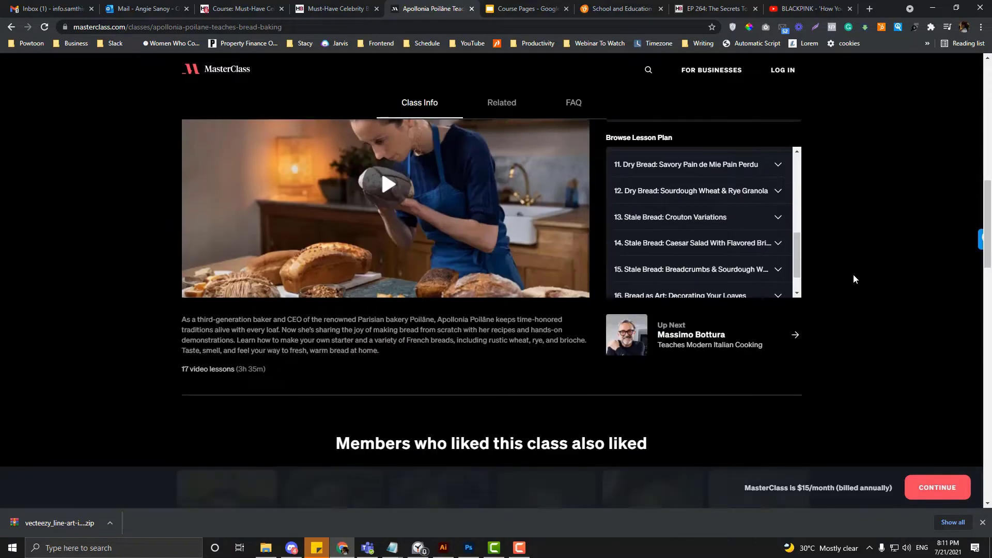
scroll(751, 237, up, 2)
Return to the Must Have Celebrity Brand Marketing course page and view the Essential Product Placement card's lesson list through its last entry.
key(ctrl+shift+Tab)
scroll(435, 202, down, 3)
scroll(433, 196, up, 3)
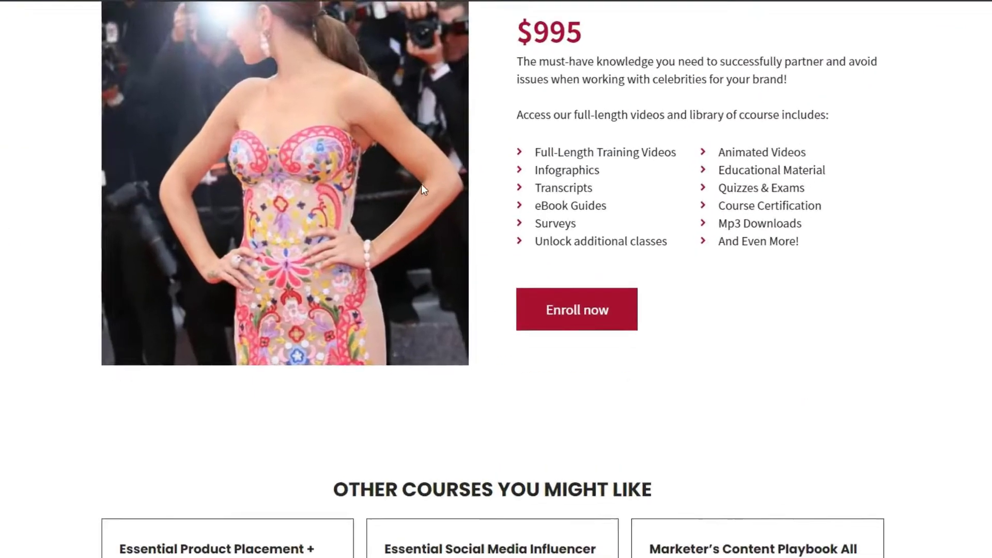
scroll(421, 183, down, 7)
scroll(324, 298, down, 5)
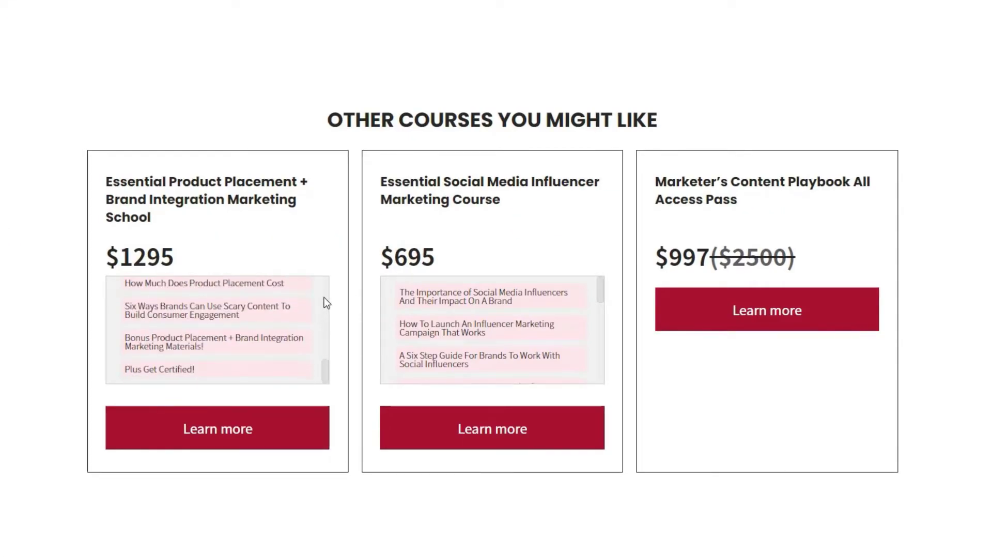
scroll(324, 297, up, 5)
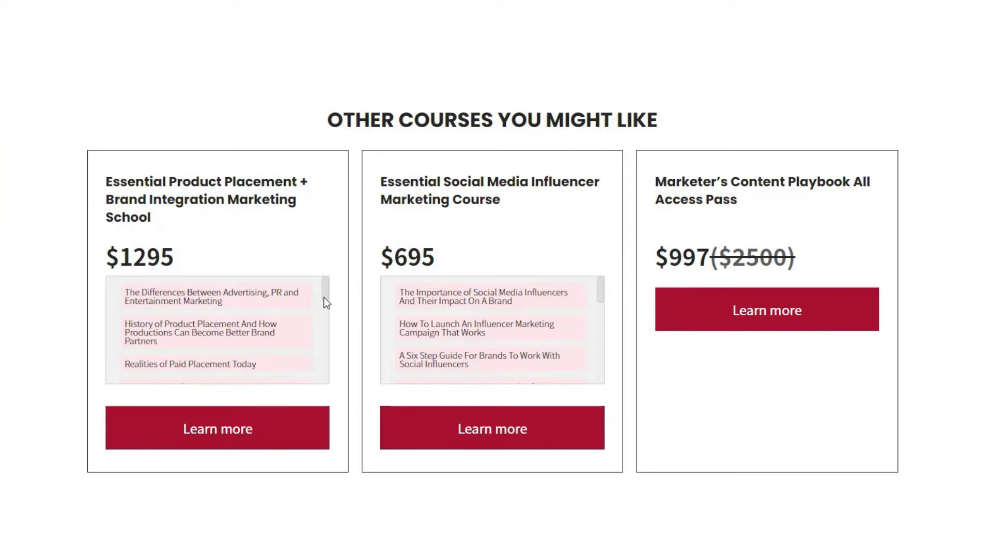
Examine how scrolling over the Product Placement card switches between moving its lesson list and moving the page.
scroll(324, 298, down, 3)
scroll(324, 298, up, 3)
scroll(324, 298, up, 5)
scroll(324, 297, down, 6)
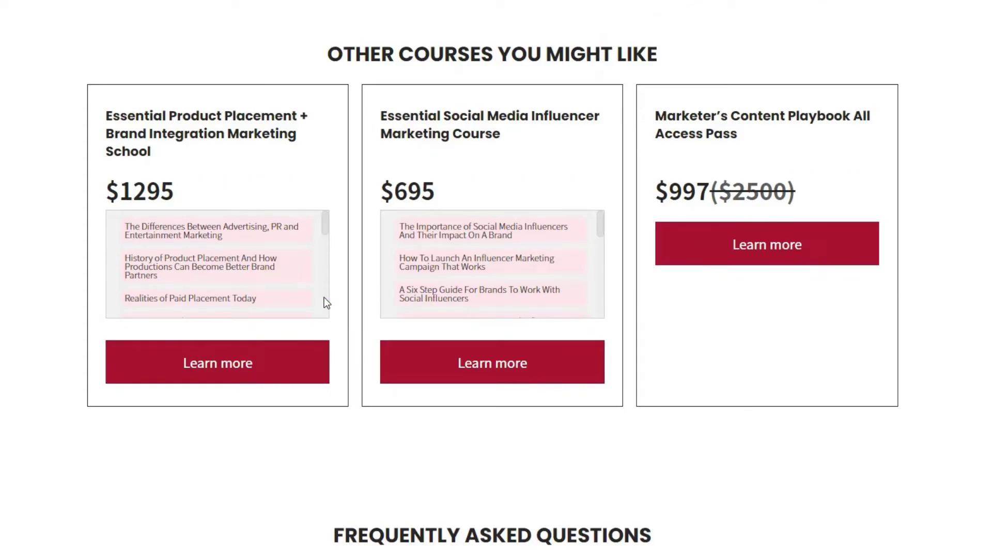
scroll(324, 298, up, 1)
scroll(324, 295, down, 3)
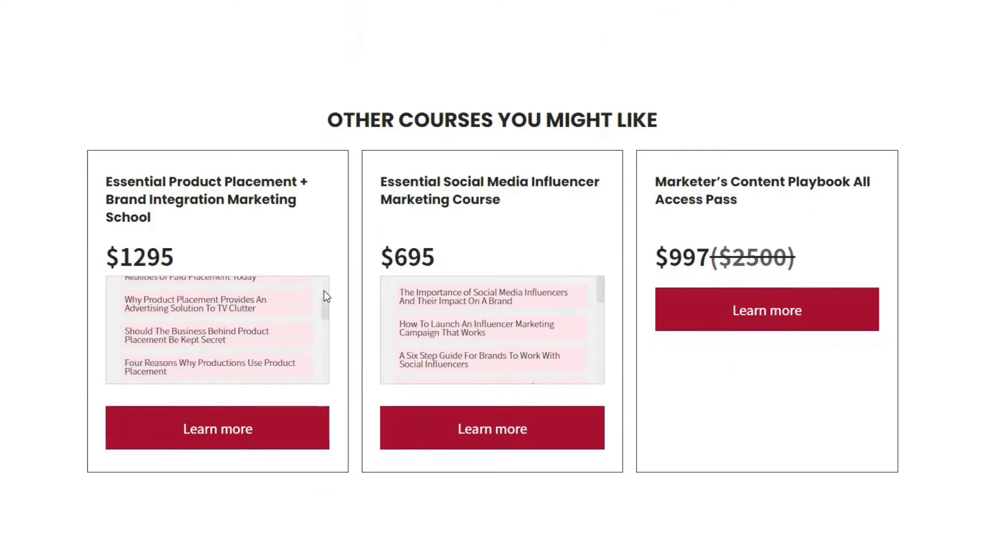
scroll(324, 292, down, 2)
scroll(324, 291, up, 6)
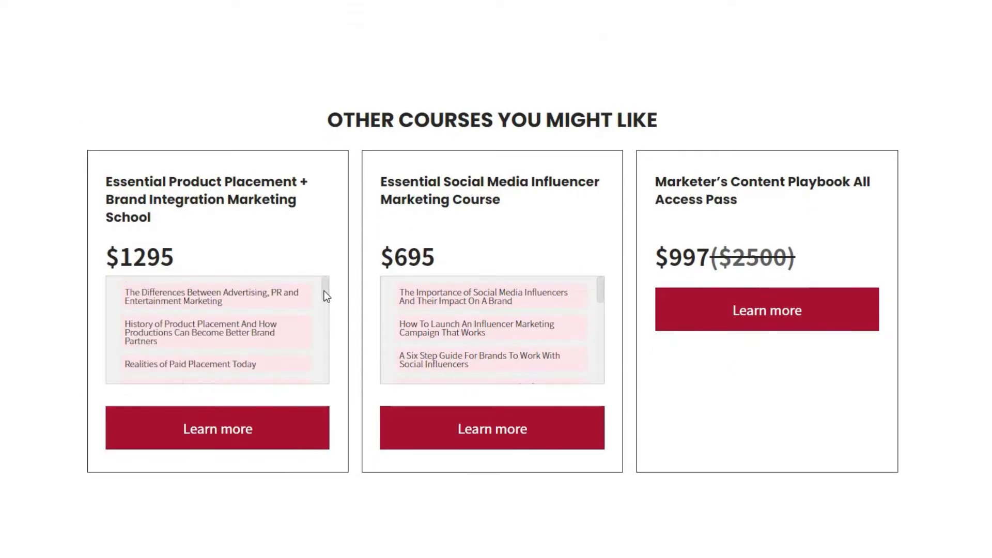
scroll(324, 292, up, 2)
scroll(324, 295, down, 3)
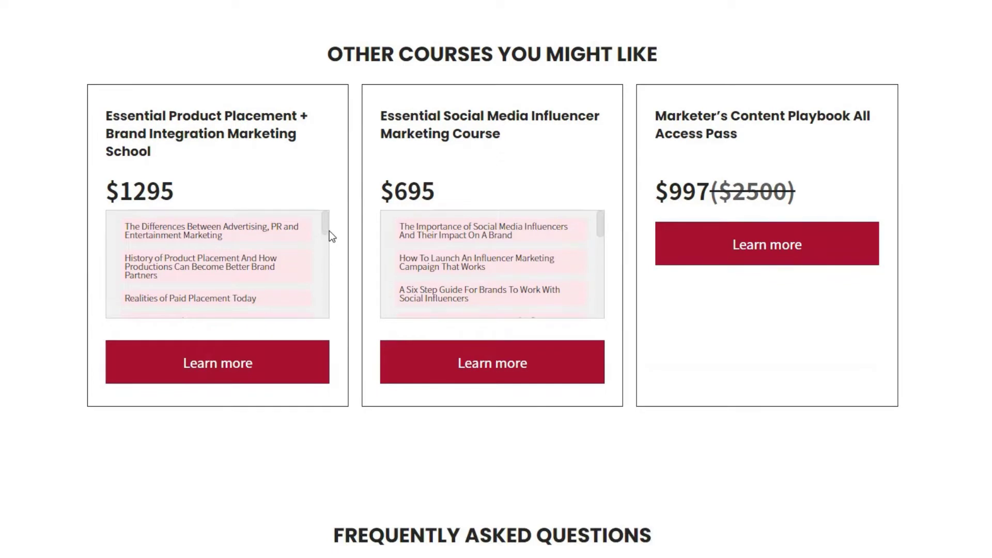
Nudge the Product Placement card's lesson list slightly, and examine how the Other Courses You Might Like section sits between the introduction and the FAQs.
mouse_move(330, 230)
mouse_down()
mouse_move(323, 305)
mouse_move(322, 228)
mouse_move(330, 308)
mouse_move(326, 236)
mouse_up()
scroll(345, 170, up, 10)
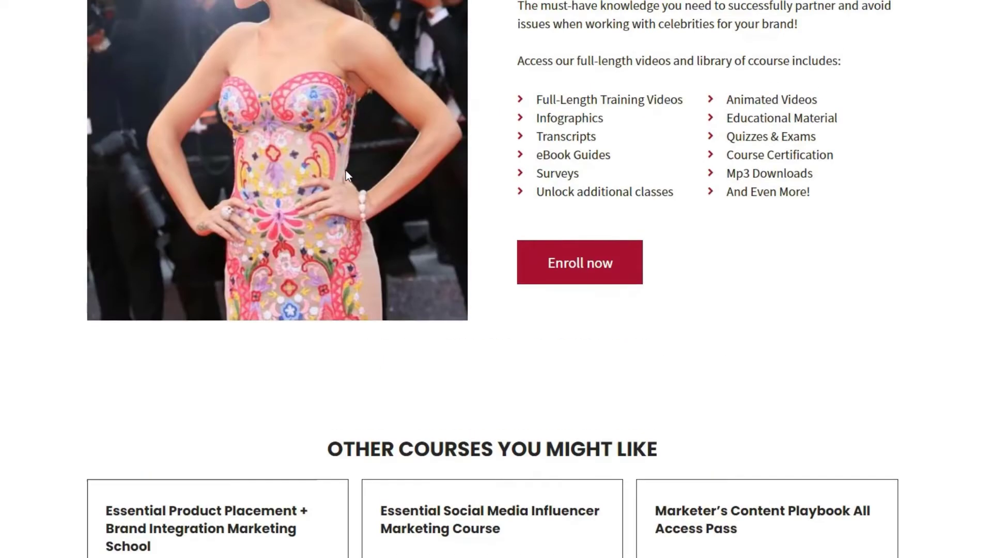
scroll(345, 169, down, 8)
scroll(348, 176, down, 5)
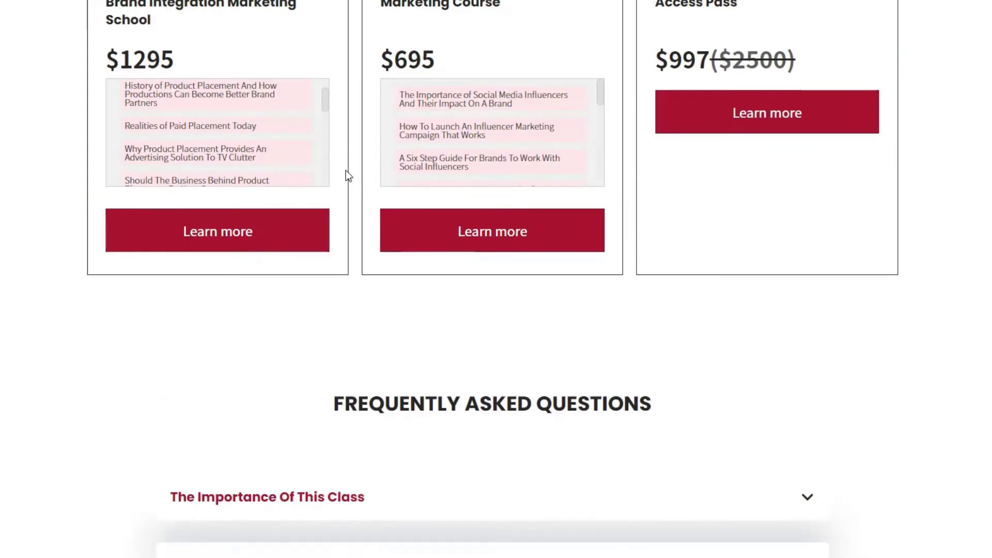
scroll(347, 174, up, 8)
scroll(347, 175, down, 9)
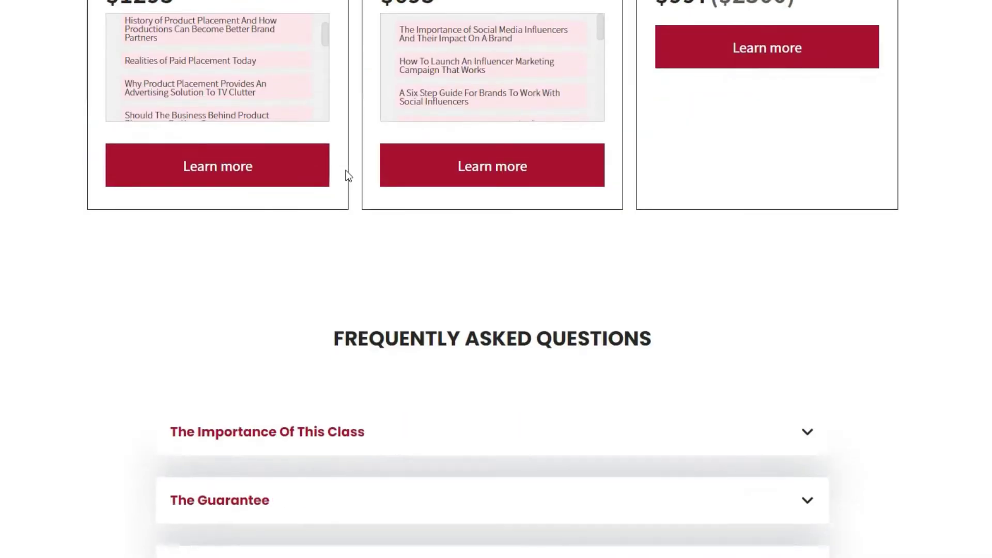
scroll(348, 175, up, 6)
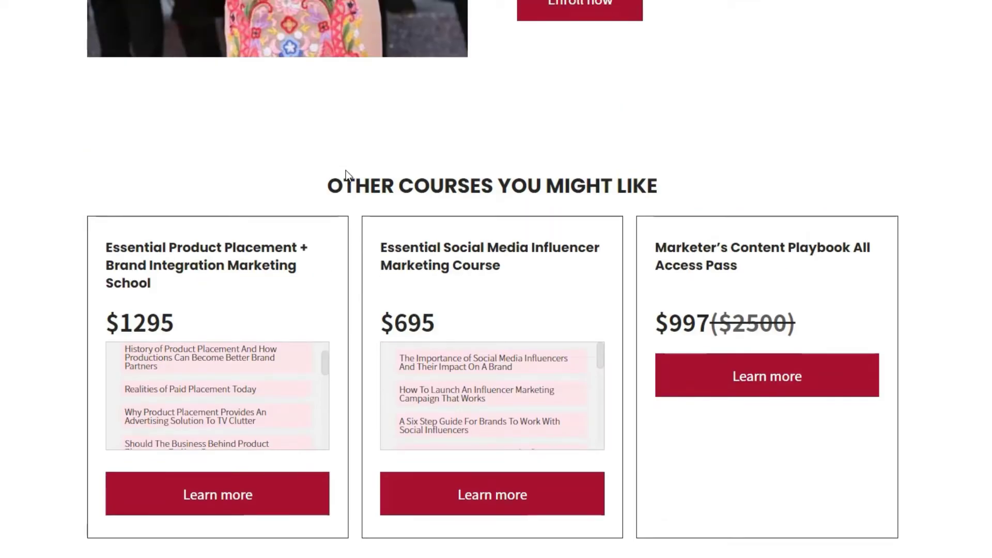
scroll(347, 174, down, 1)
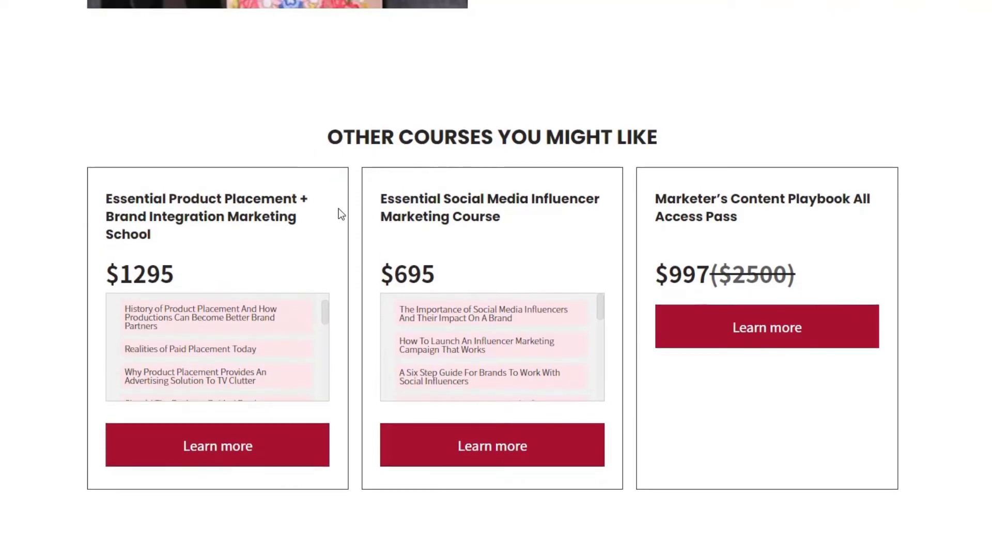
Compare the three course cards with the introduction above them and highlight the title and price of the Marketer's Content Playbook All Access Pass.
scroll(339, 209, up, 10)
scroll(339, 209, down, 10)
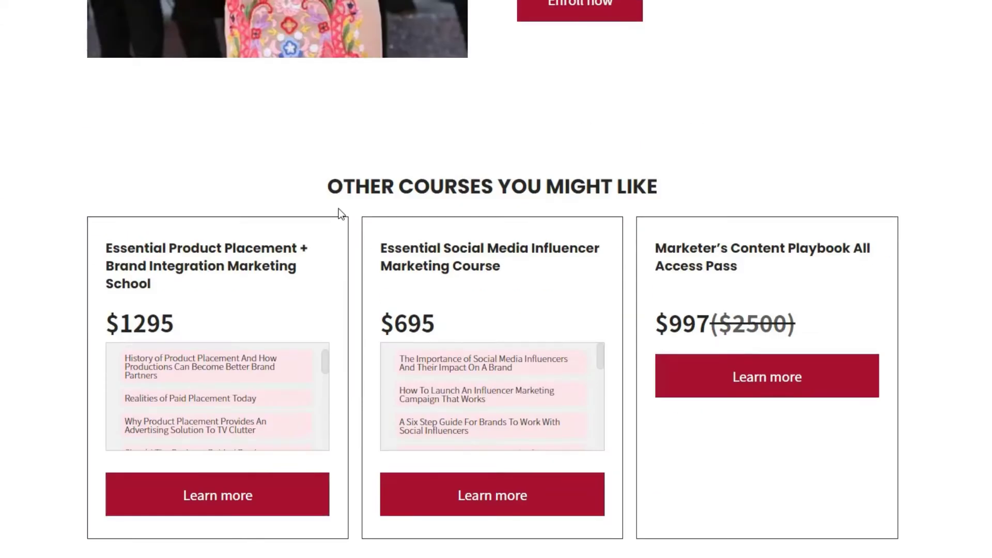
scroll(338, 209, up, 10)
scroll(339, 208, down, 8)
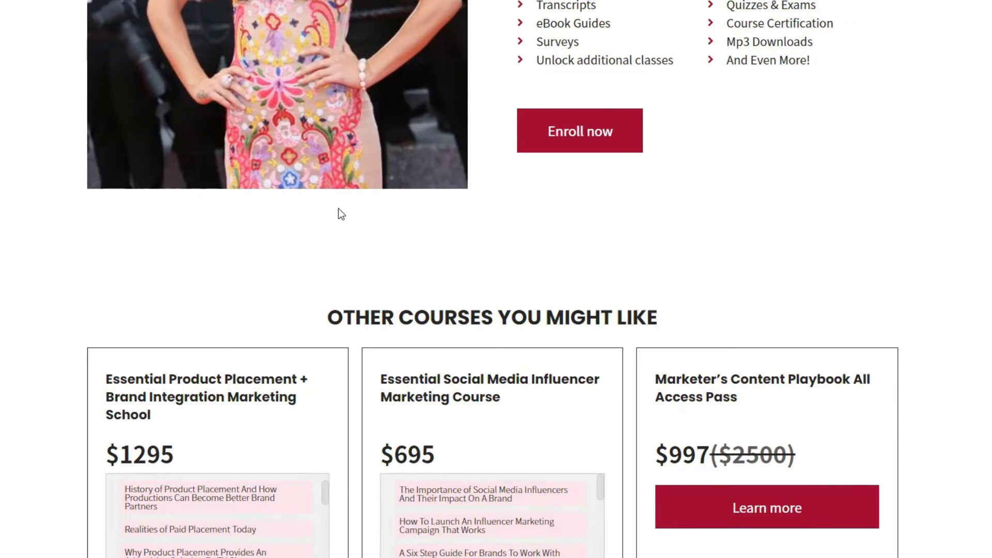
scroll(339, 208, down, 3)
drag(663, 238, 818, 324)
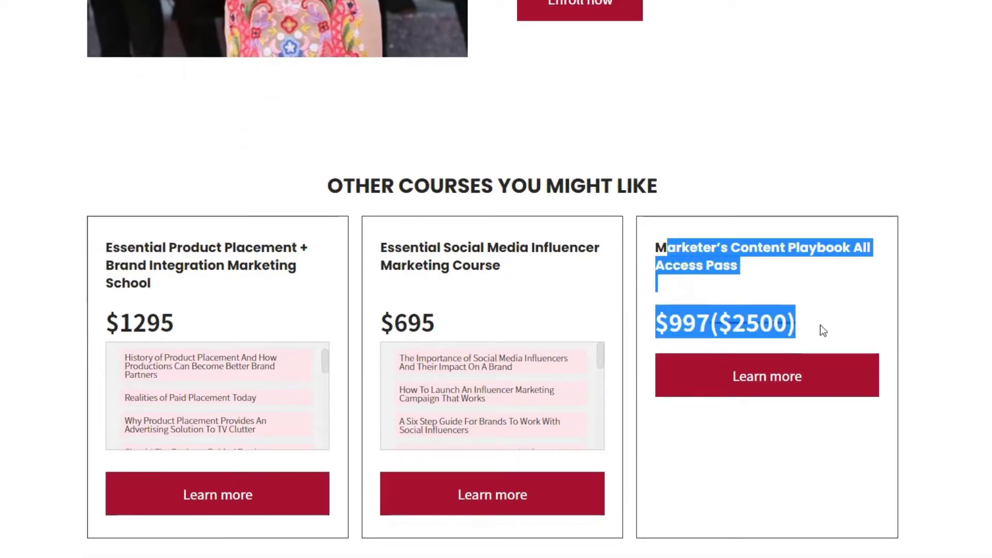
scroll(618, 255, up, 10)
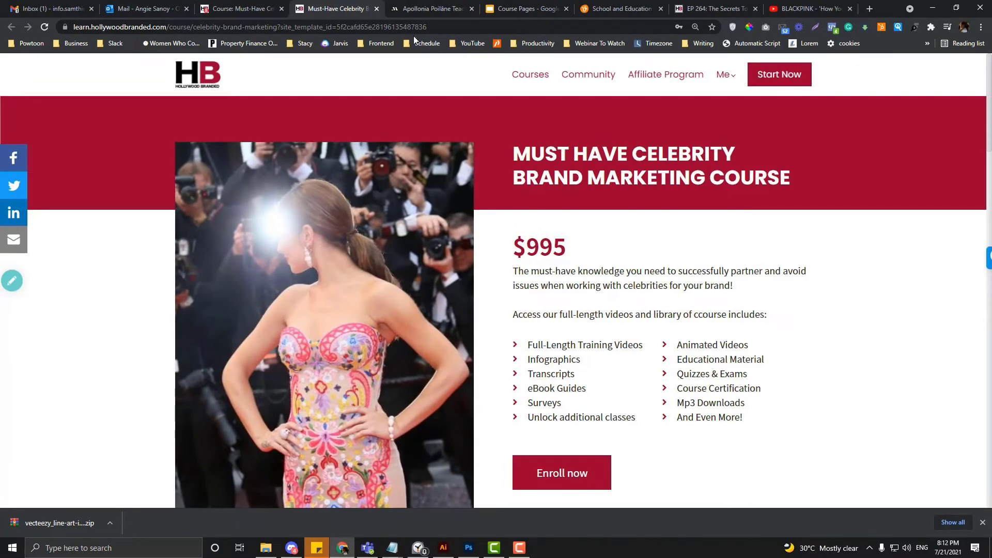
View the learnworlds.com home page and return to the course page.
click(414, 27)
text(k)
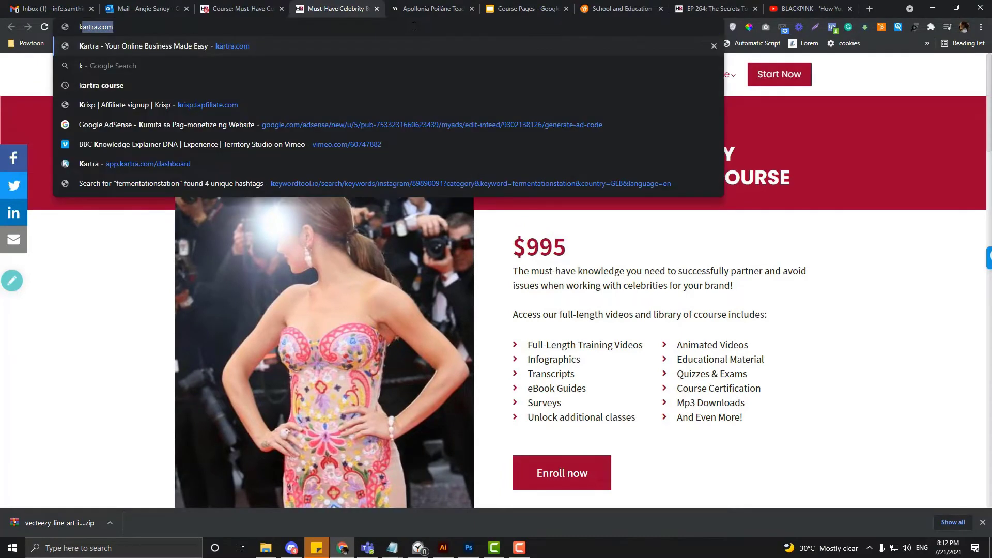
text(l)
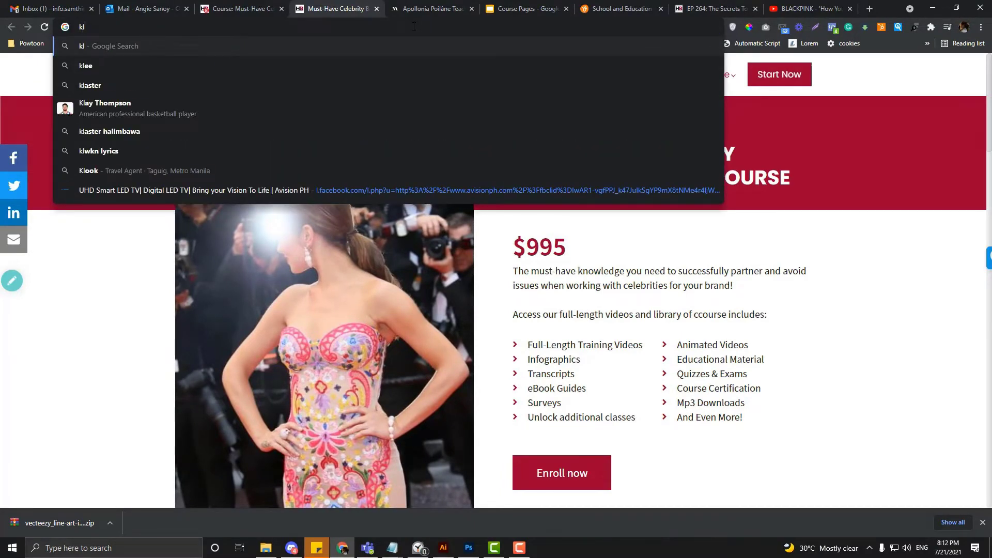
key(BackSpace)
key(BackSpace)
text(learnworlds)
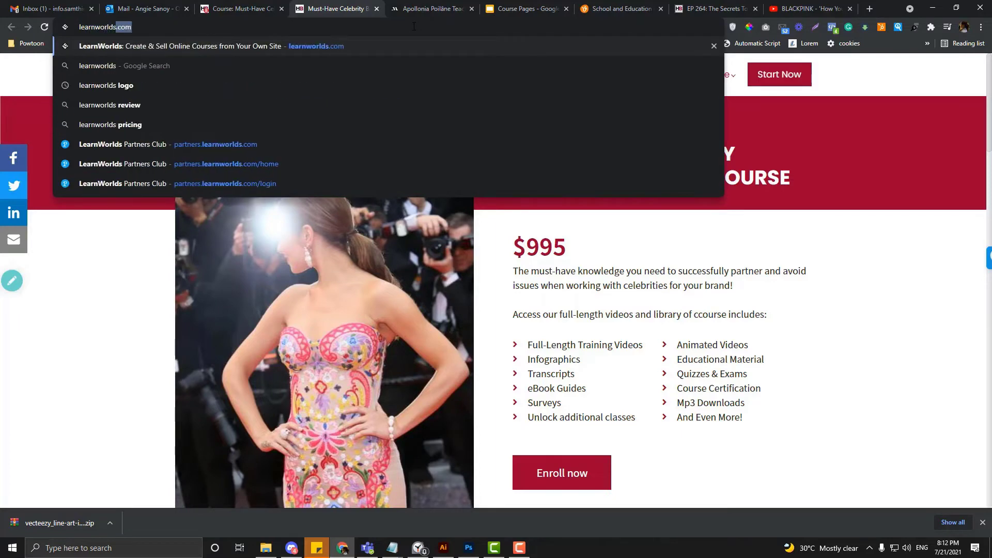
key(Return)
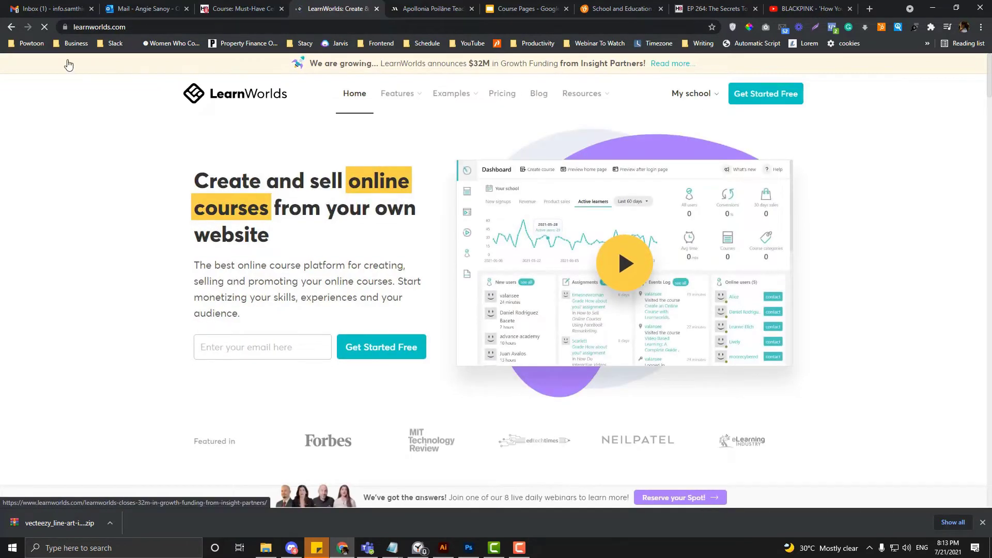
click(11, 28)
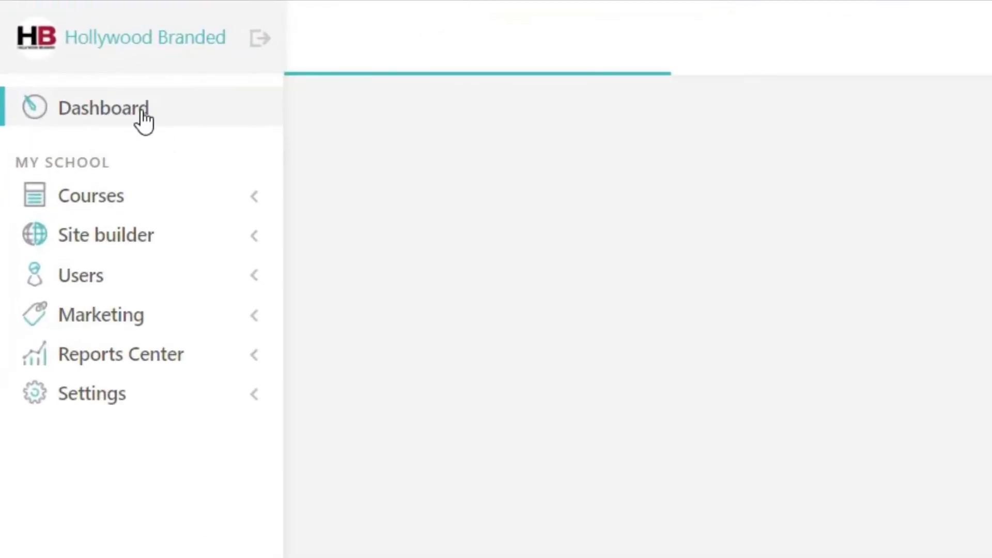
Open the Must-Have Celebrity Brand Marketing Course from the Hollywood Branded school dashboard and start editing its page.
click(128, 202)
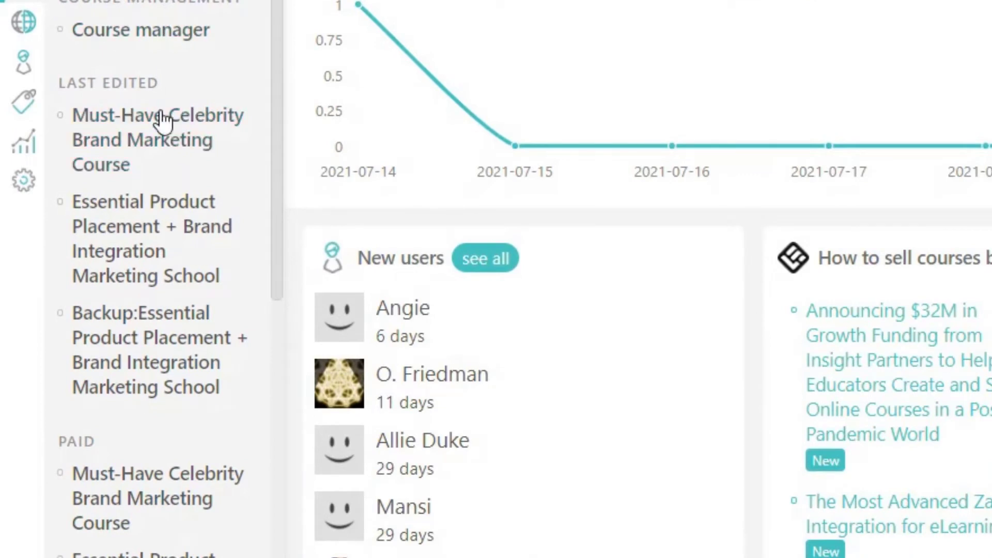
click(233, 133)
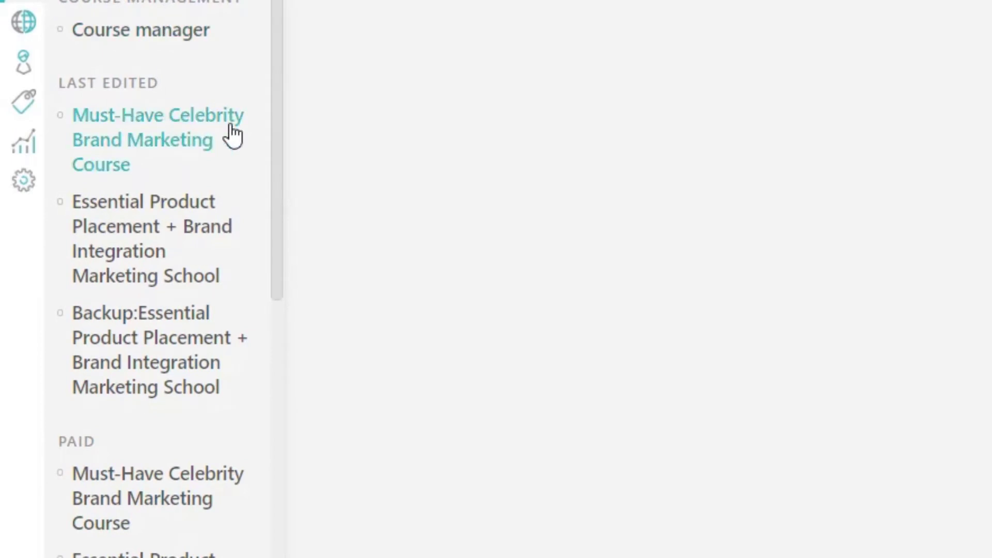
click(156, 135)
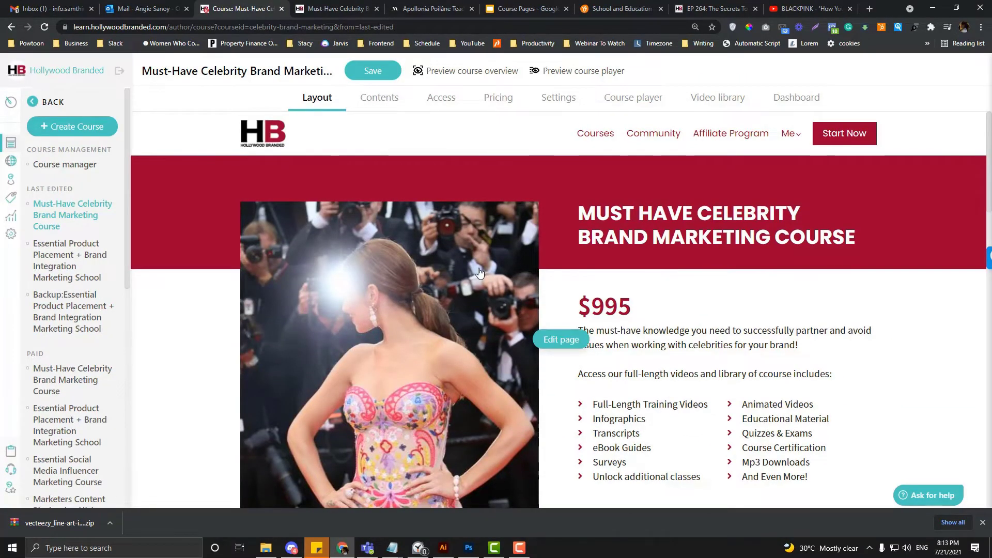
click(691, 308)
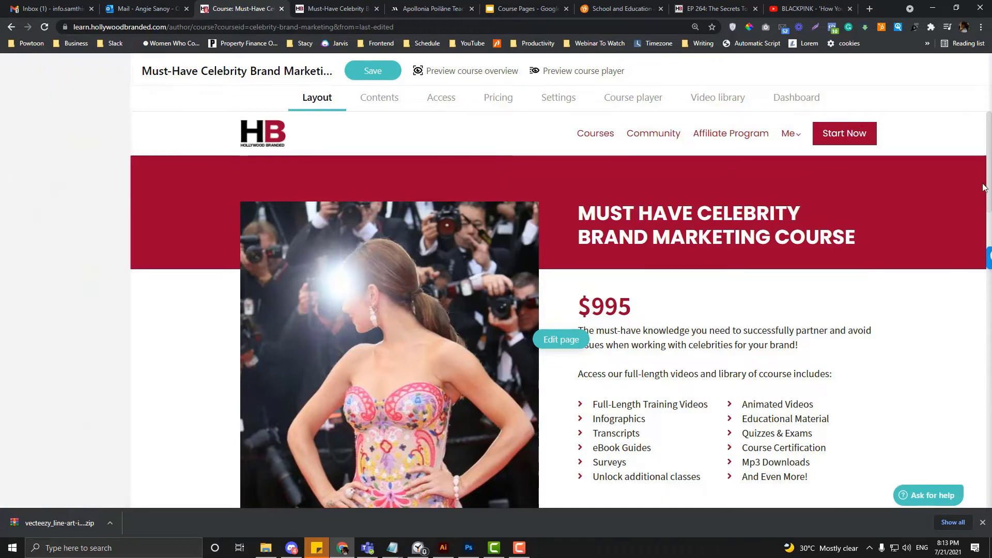
Locate the Other Courses You Might Like section and open the settings of its three columns.
scroll(693, 309, down, 8)
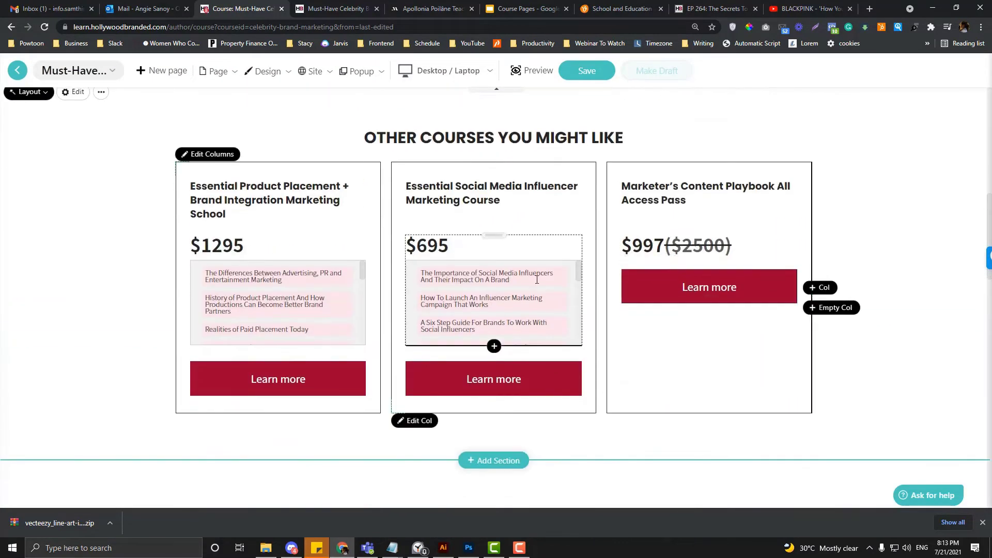
scroll(537, 280, up, 1)
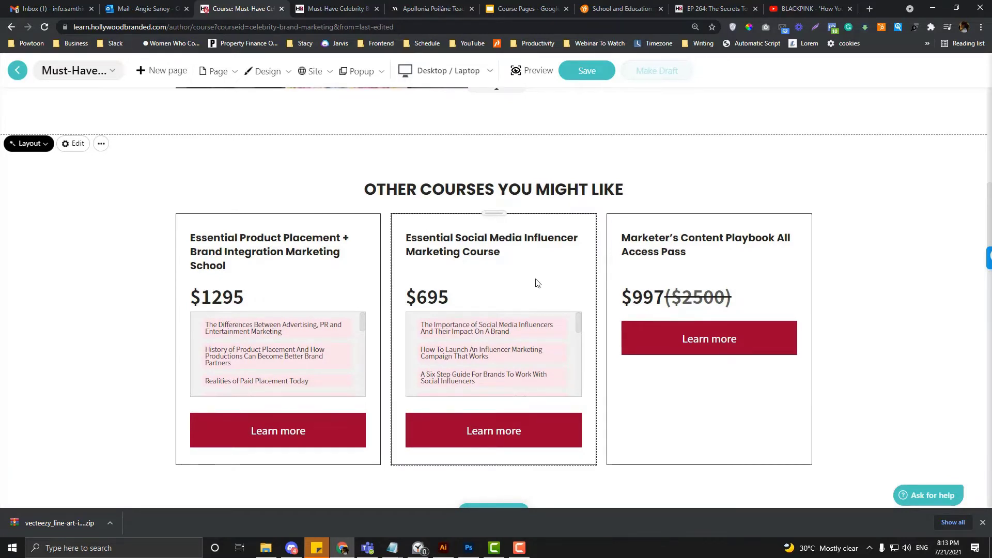
scroll(536, 282, down, 1)
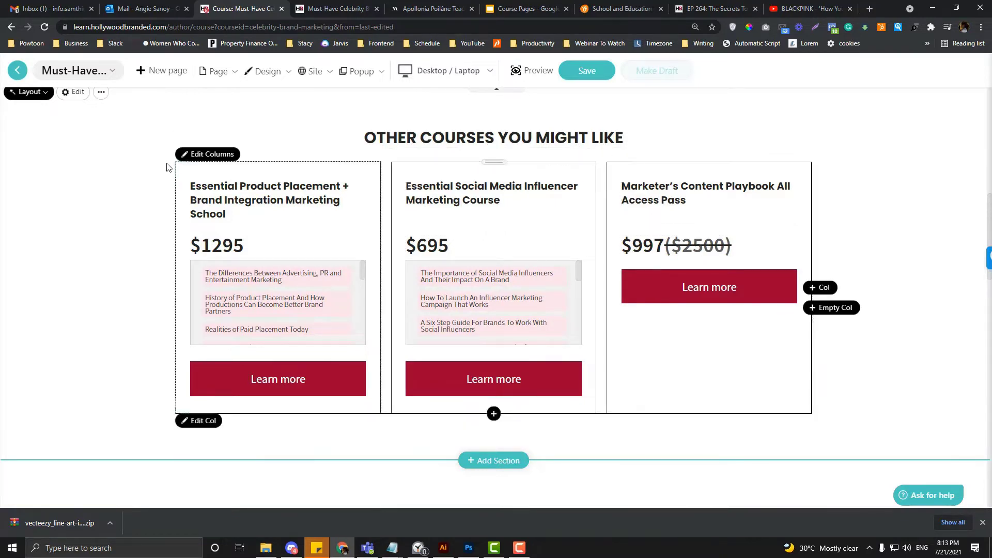
click(211, 155)
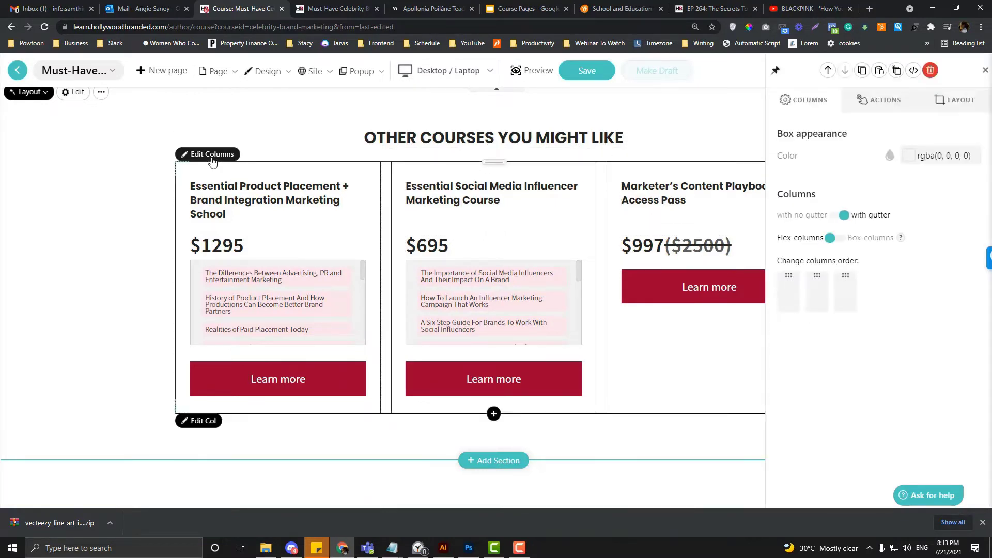
Browse the section templates for Payments and Pricing Tables, and leave the template library without adding a section.
scroll(196, 279, down, 5)
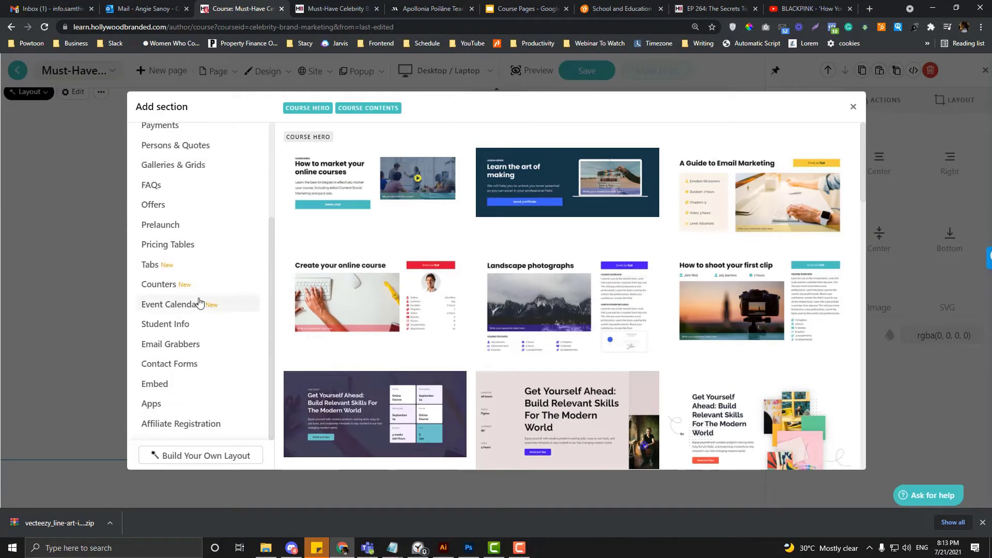
scroll(199, 302, up, 5)
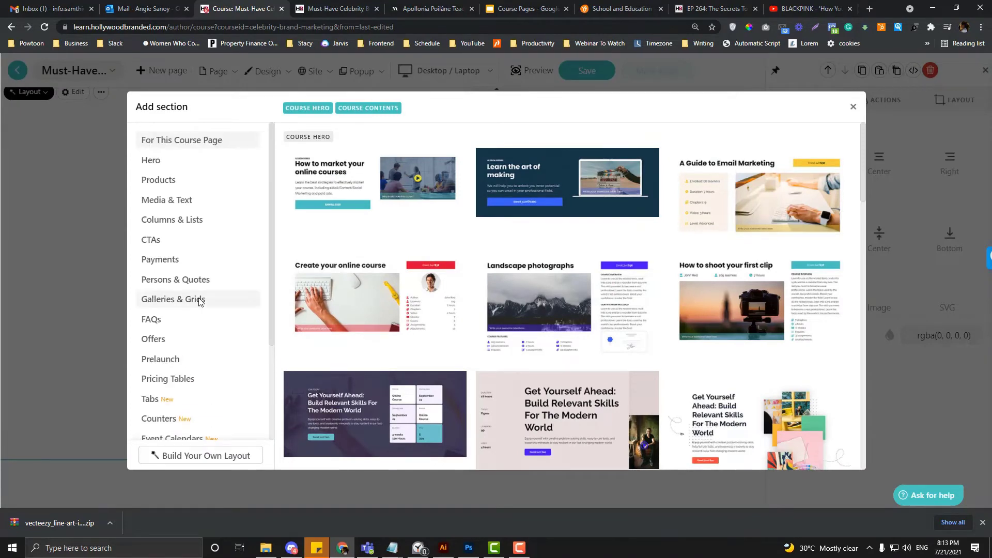
scroll(199, 289, down, 1)
click(188, 210)
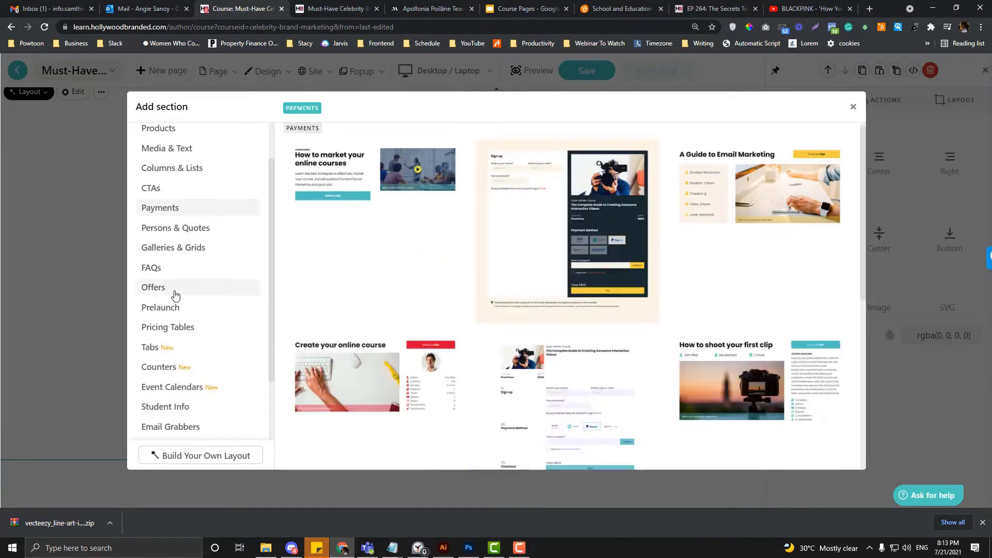
scroll(170, 292, down, 2)
click(168, 242)
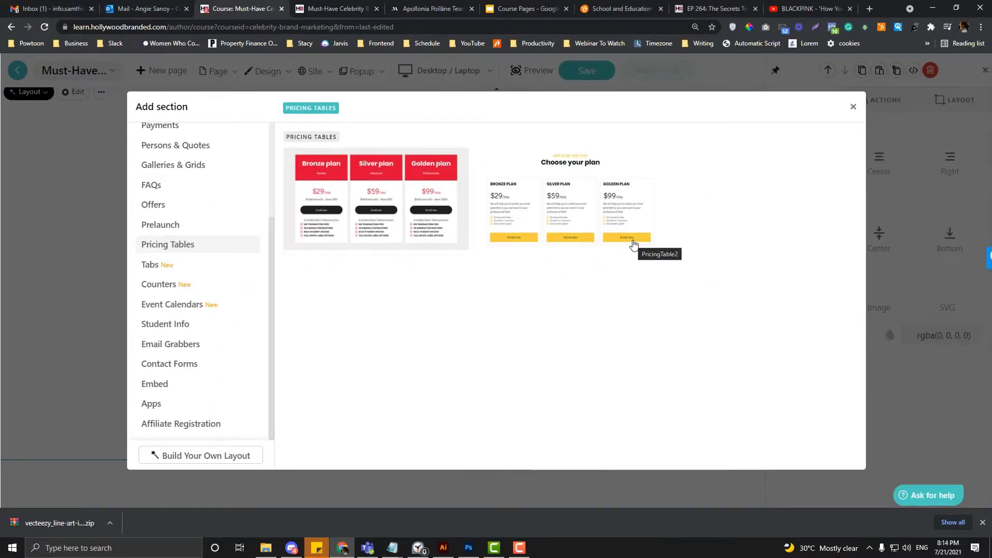
click(853, 107)
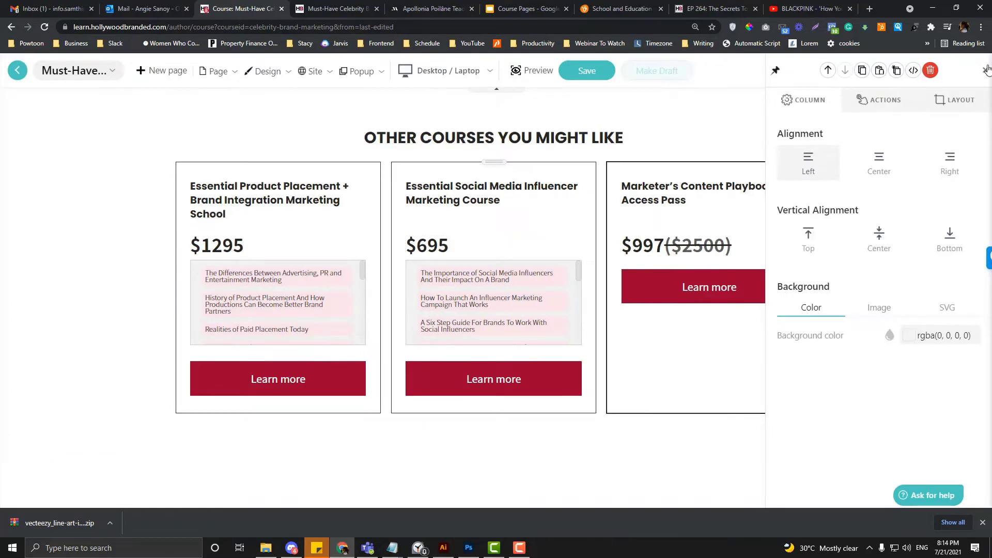
click(494, 459)
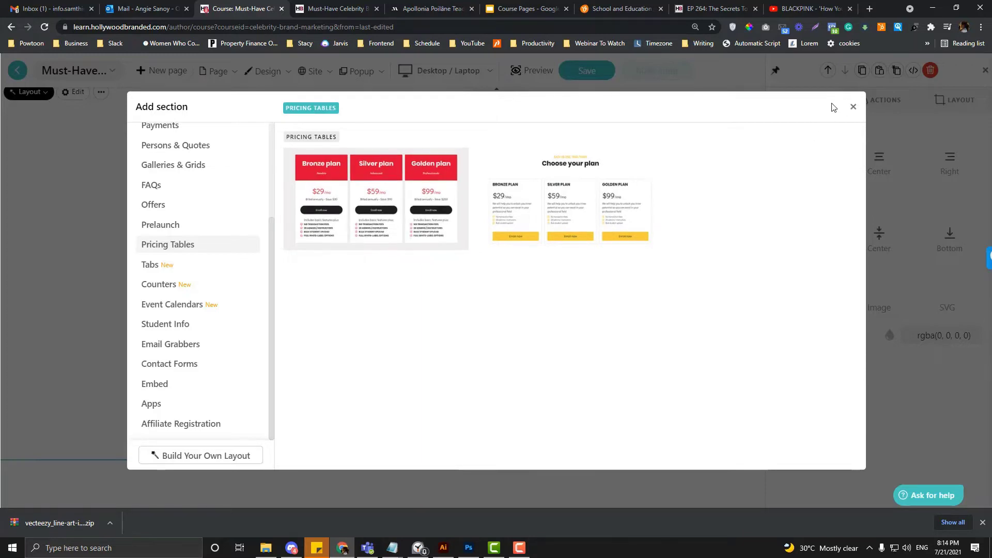
click(852, 106)
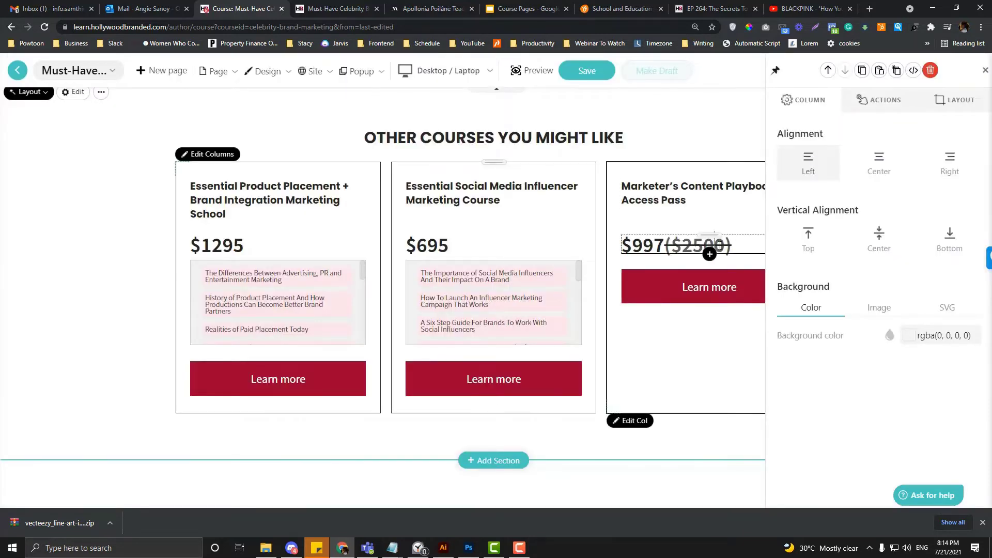
View the text settings of the All Access Pass card's price and title, and look through the Social Media Influencer card's lesson list.
click(719, 245)
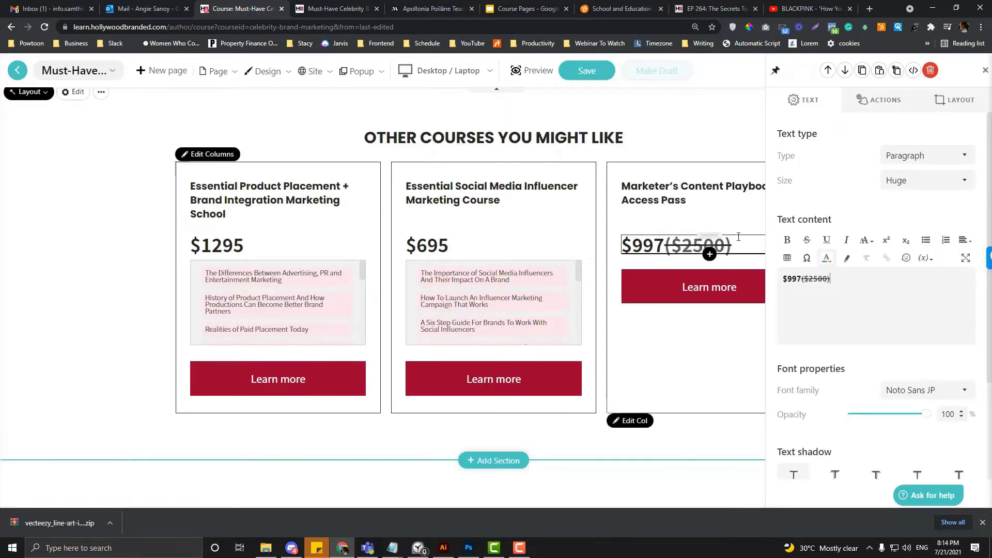
click(731, 204)
scroll(568, 275, down, 3)
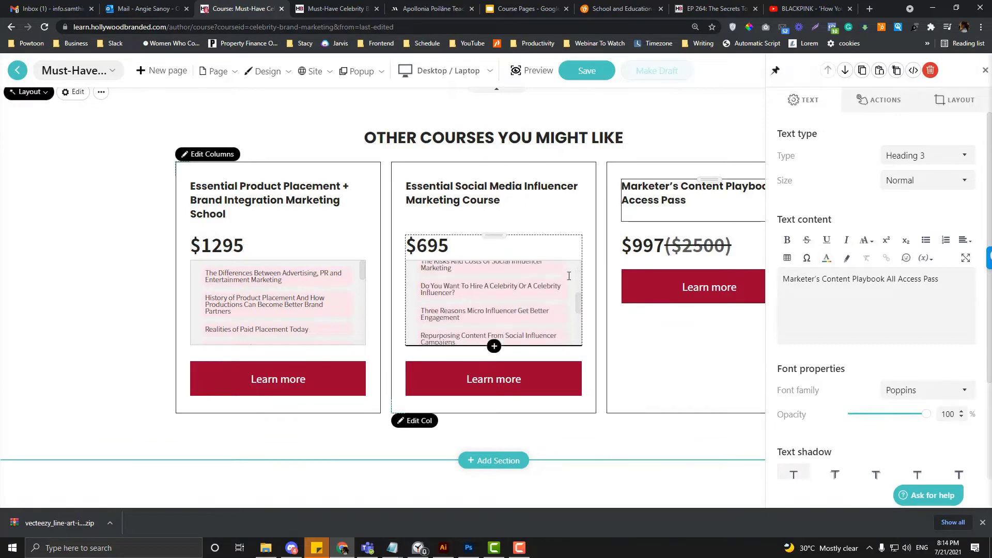
scroll(569, 276, up, 3)
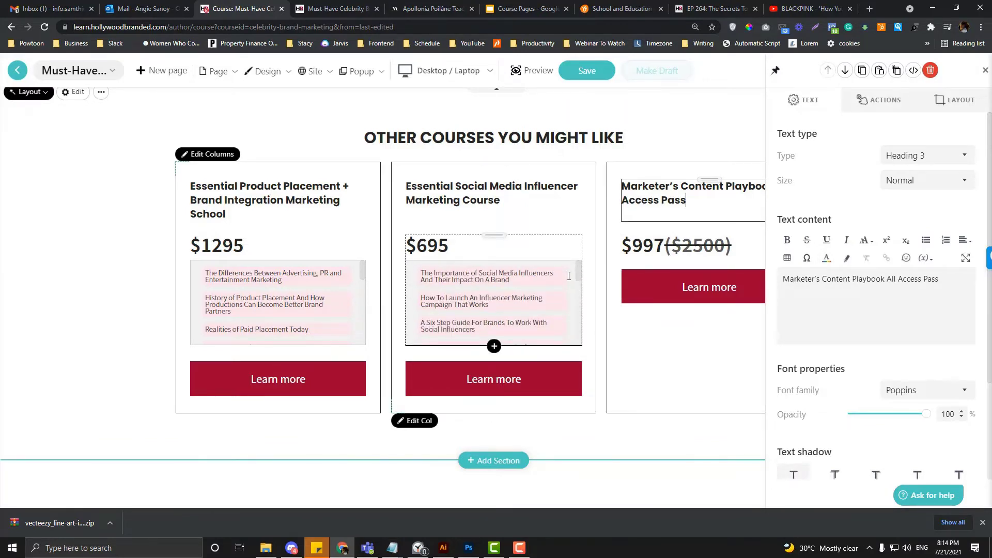
View the widgets available for insertion below the All Access Pass card's price, and close the selection without adding one.
click(629, 241)
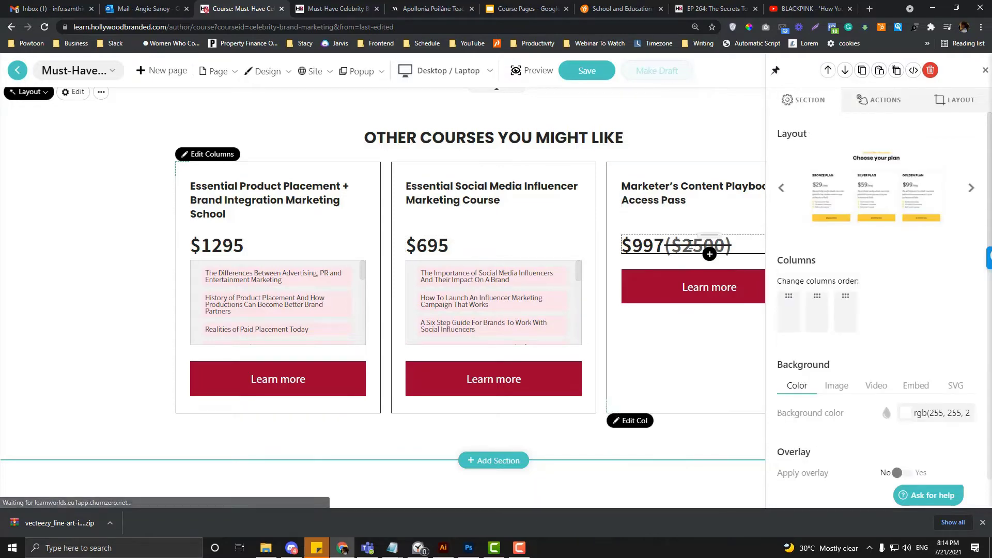
click(709, 253)
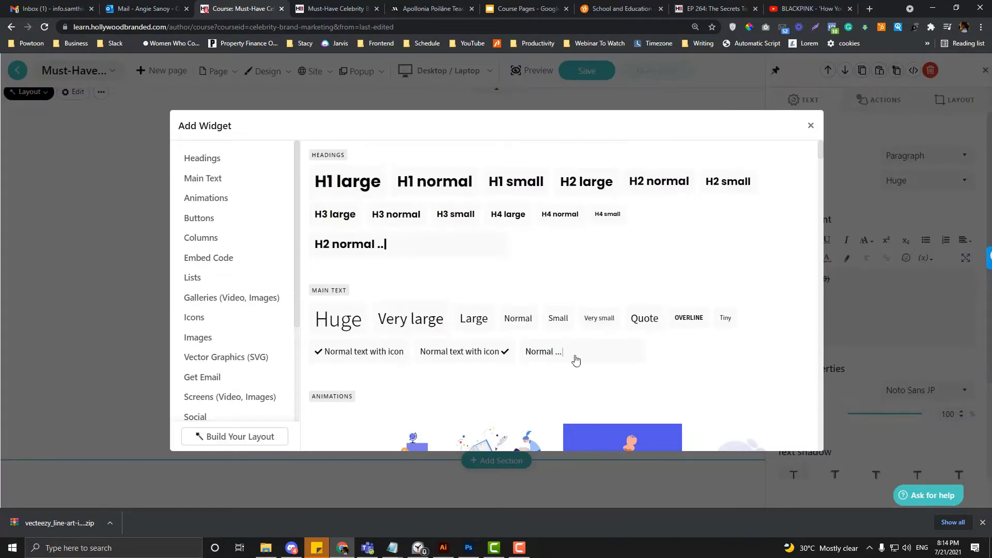
click(810, 125)
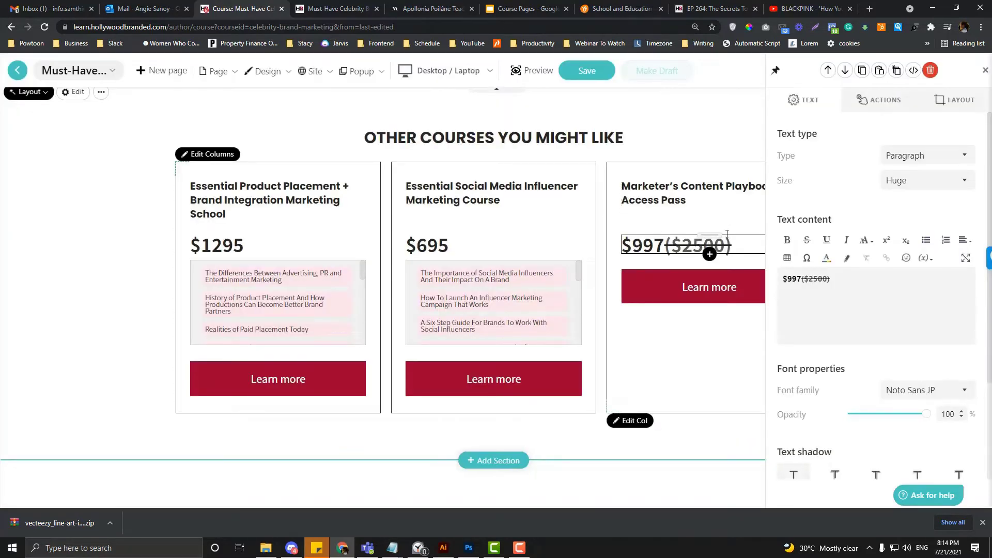
View the insertable widgets without adding one, and open the HTML code of the All Access Pass card's price element.
click(708, 254)
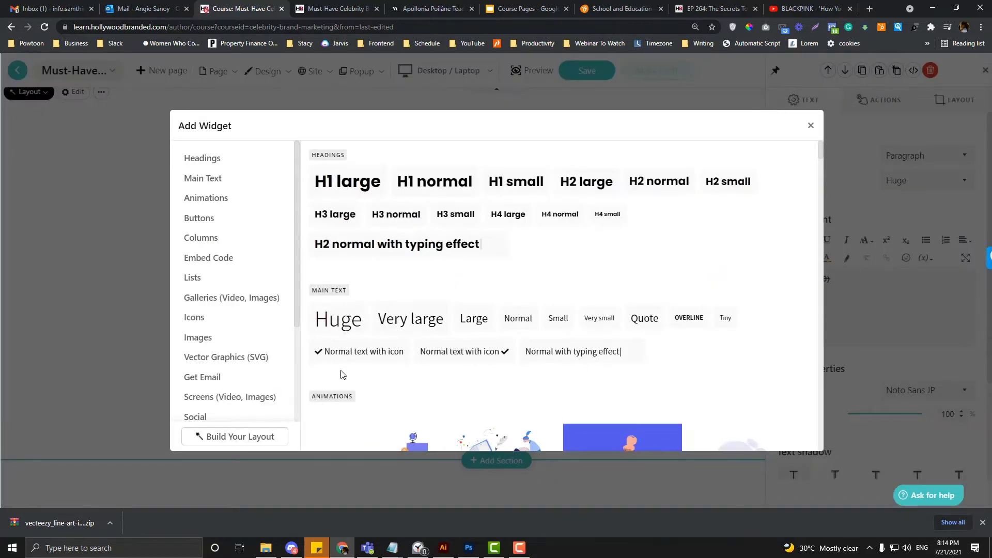
click(811, 126)
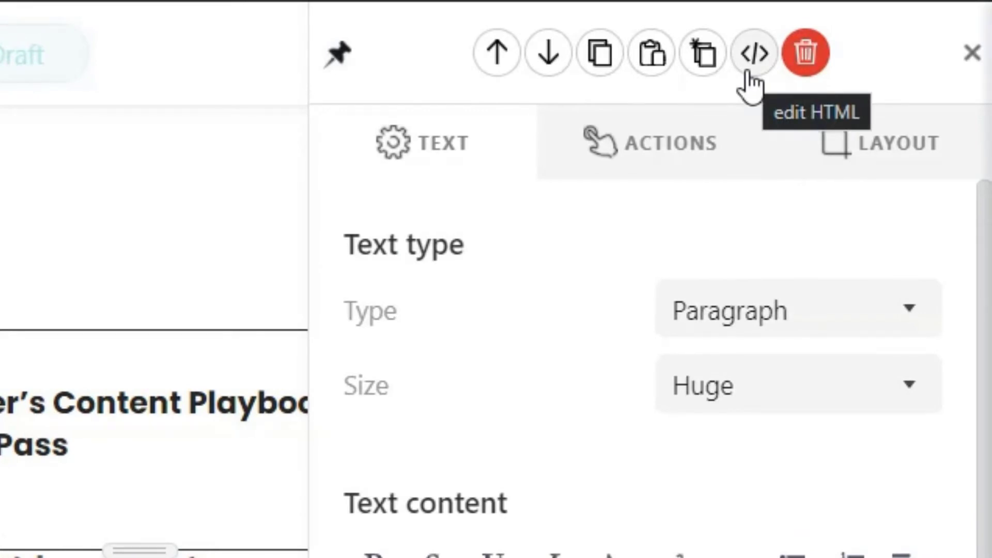
click(753, 53)
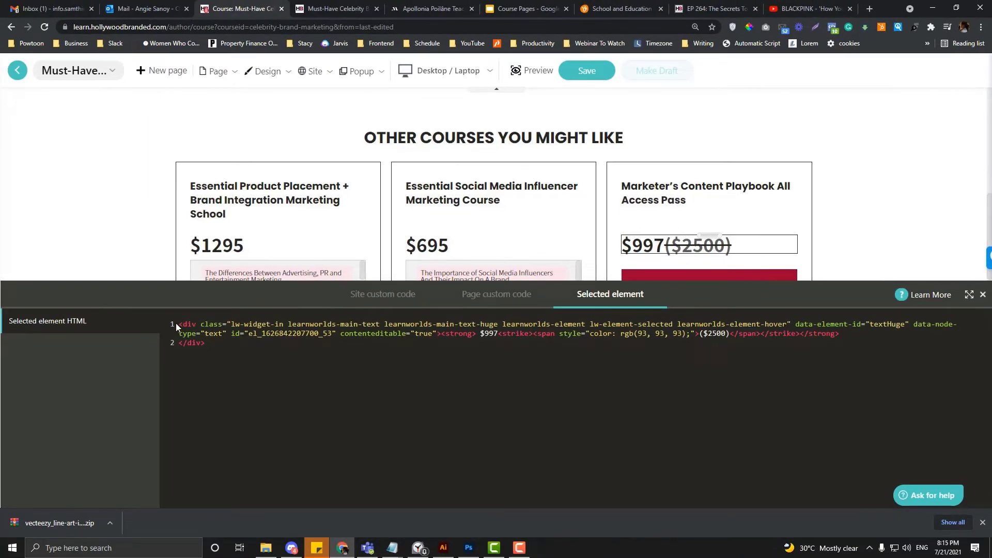
click(177, 323)
key(ctrl+a)
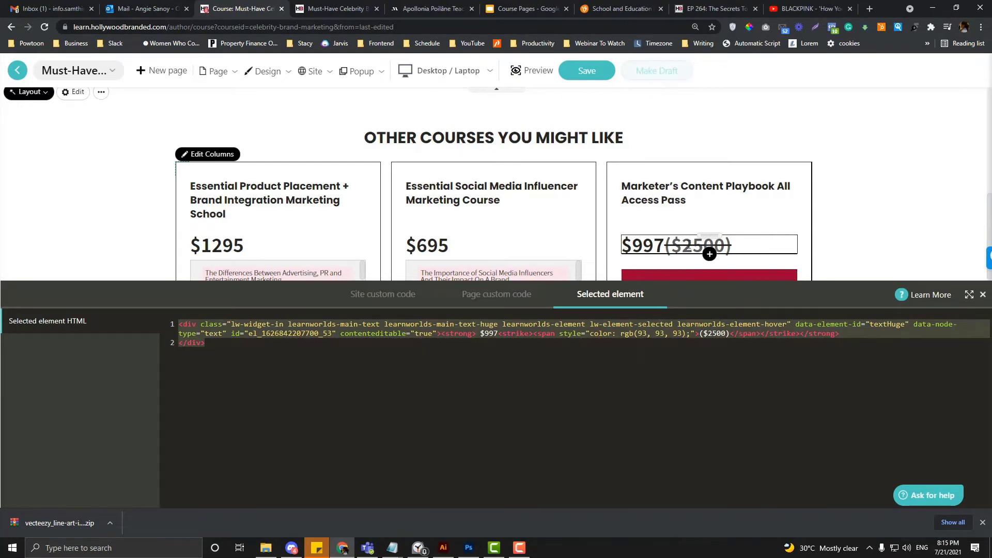
Insert an empty unordered list (<ul></ul>) after the closing strong tag in the price element's HTML.
click(801, 335)
key(Return)
key(Return)
key(Return)
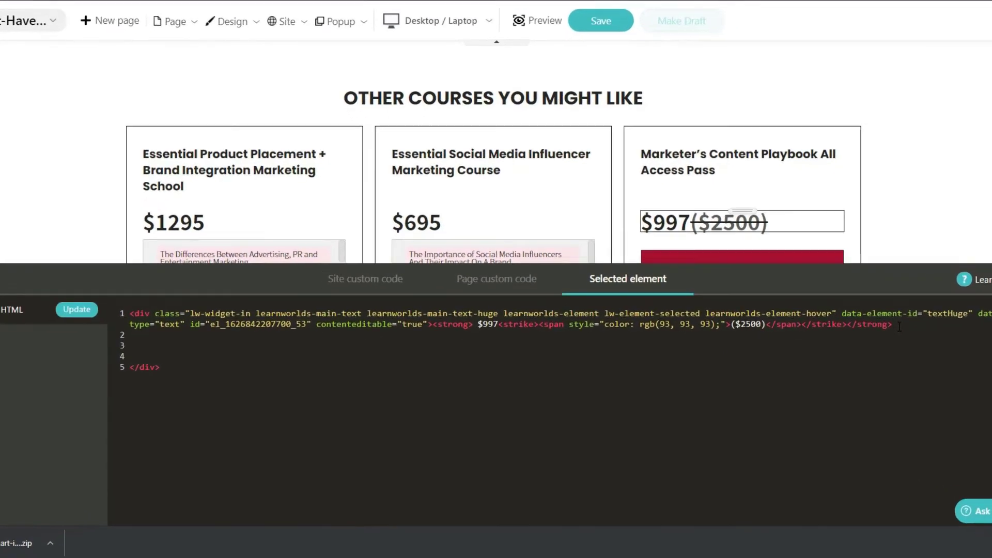
key(Return)
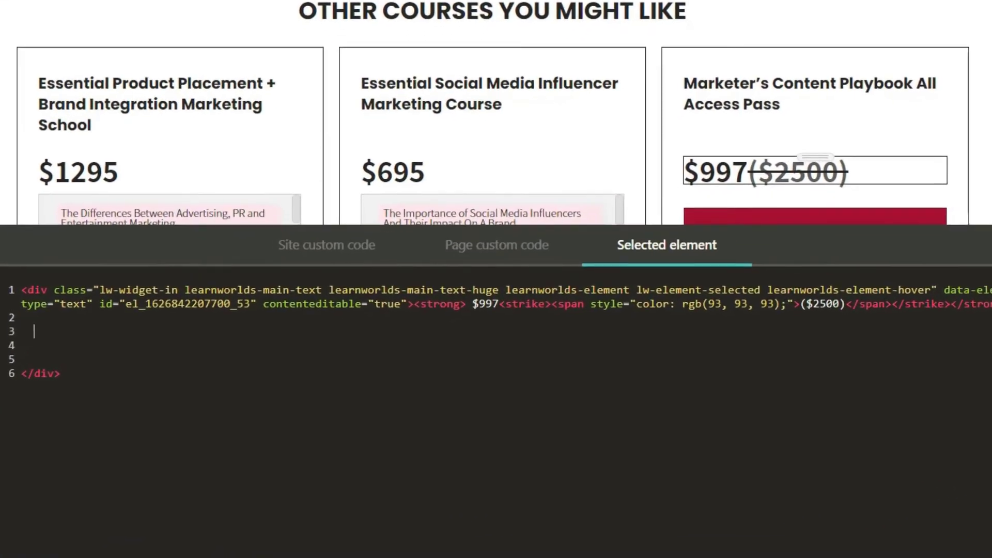
text(<ul)
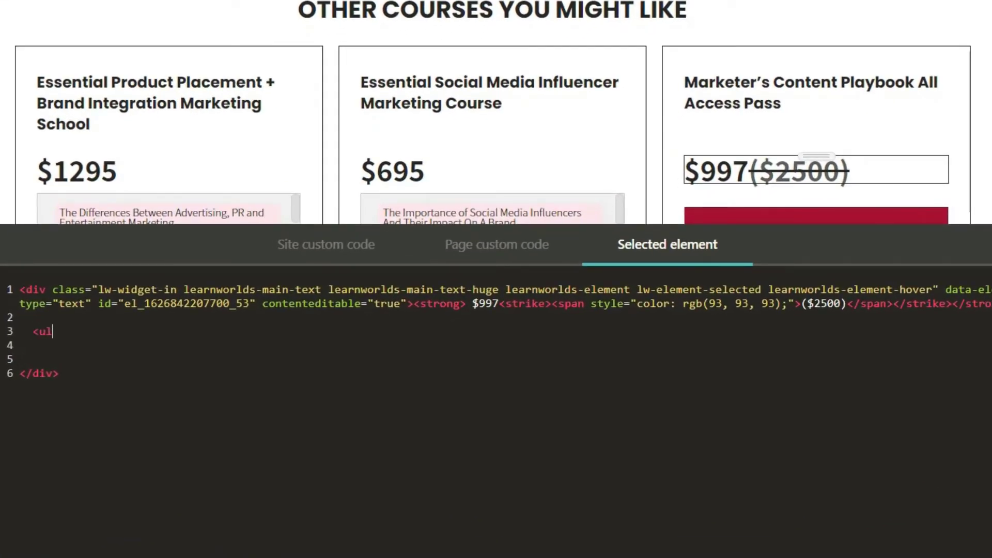
text(>)
key(Return)
text(</)
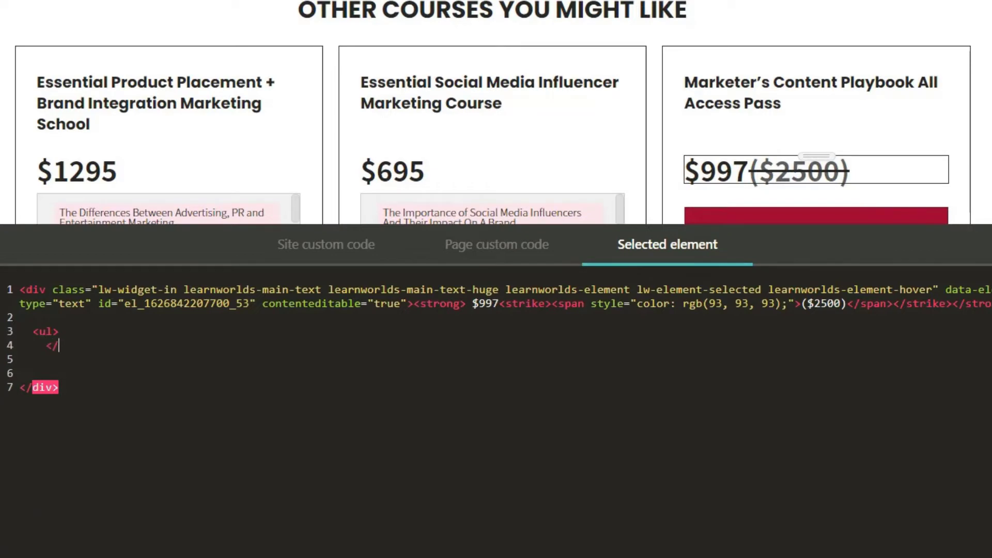
text(ul>)
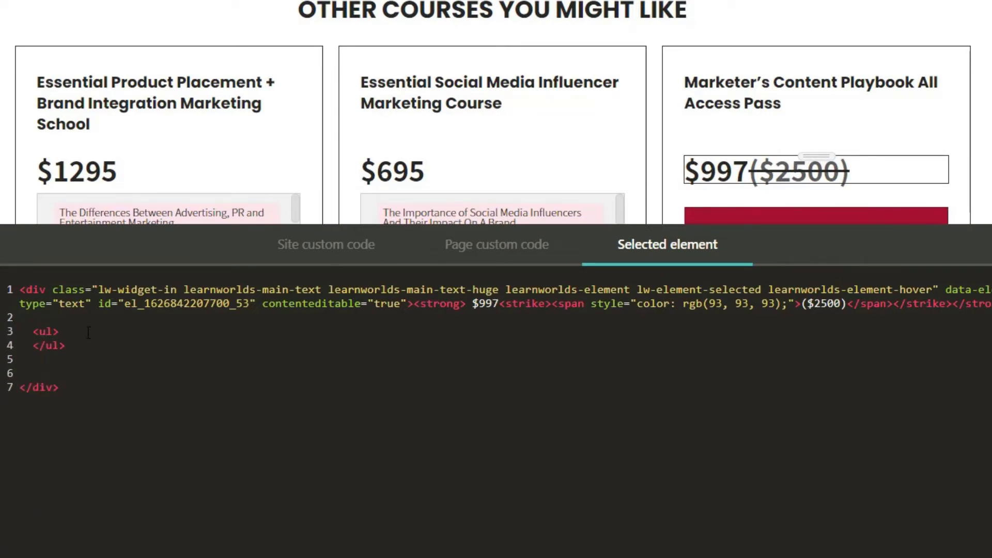
Add an empty list item (<li> </li>) inside the new unordered list.
key(Return)
text(<li>)
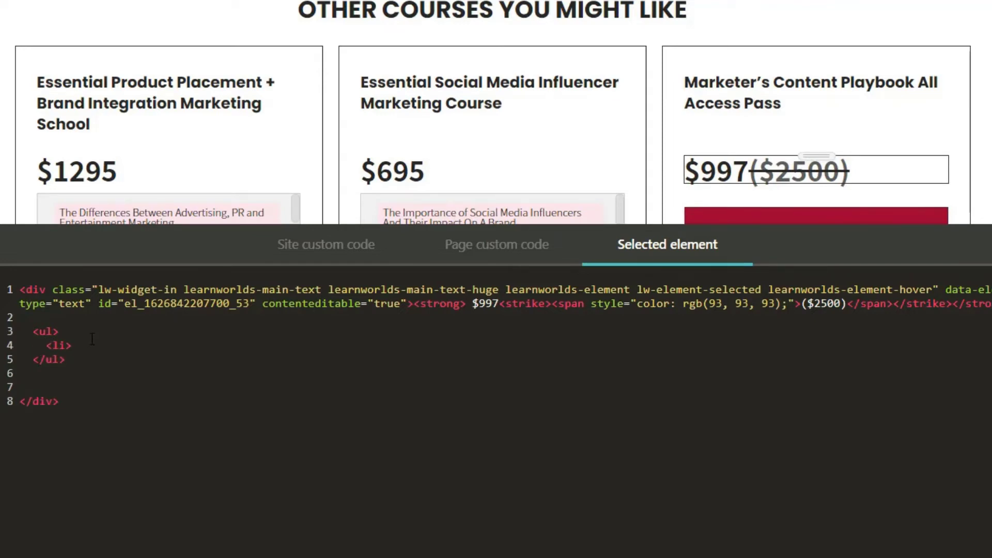
key(shift+Left)
key(shift+Left)
key(shift+Left)
key(shift+Left)
key(shift+Left)
key(ctrl+c)
key(End)
key(ctrl+v)
text(/)
Switch to Notepad, remove the number before "Branding In The New Now Panel", copy that title, and return to the code editor.
click(397, 511)
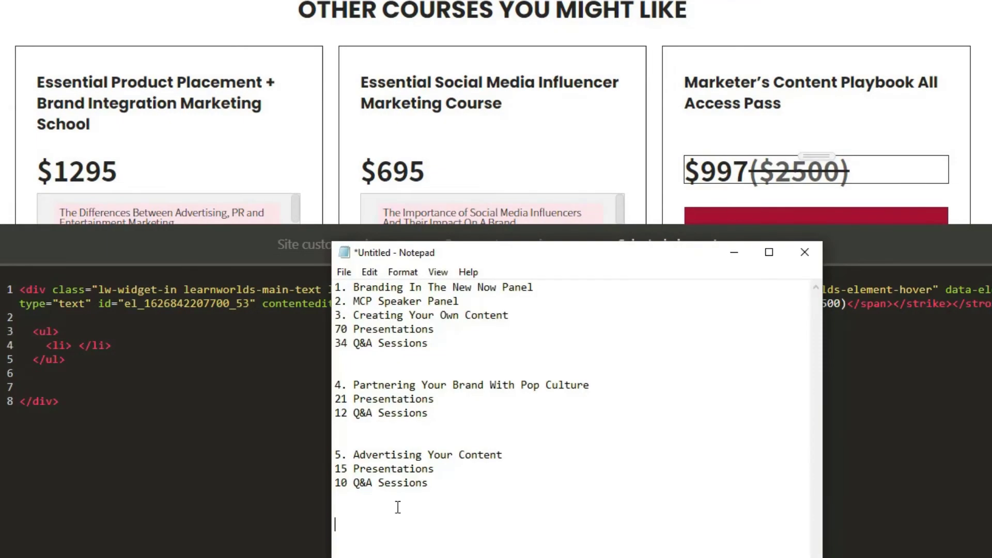
drag(335, 286, 353, 287)
key(BackSpace)
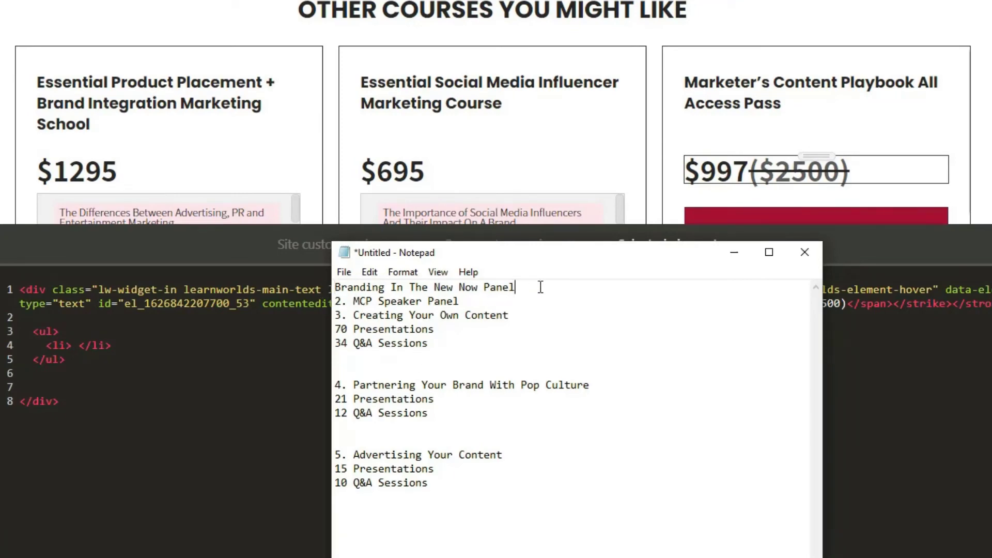
click(334, 301)
key(Up)
key(shift+End)
key(ctrl+c)
key(alt+Tab)
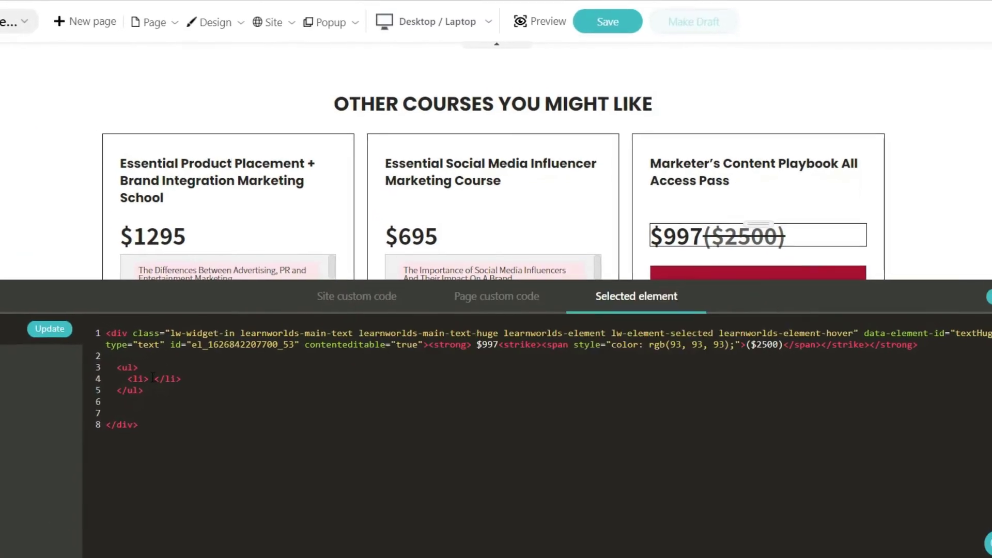
Paste "Branding In The New Now Panel" into the list item and update the element's HTML on the page.
click(75, 345)
key(ctrl+v)
click(59, 333)
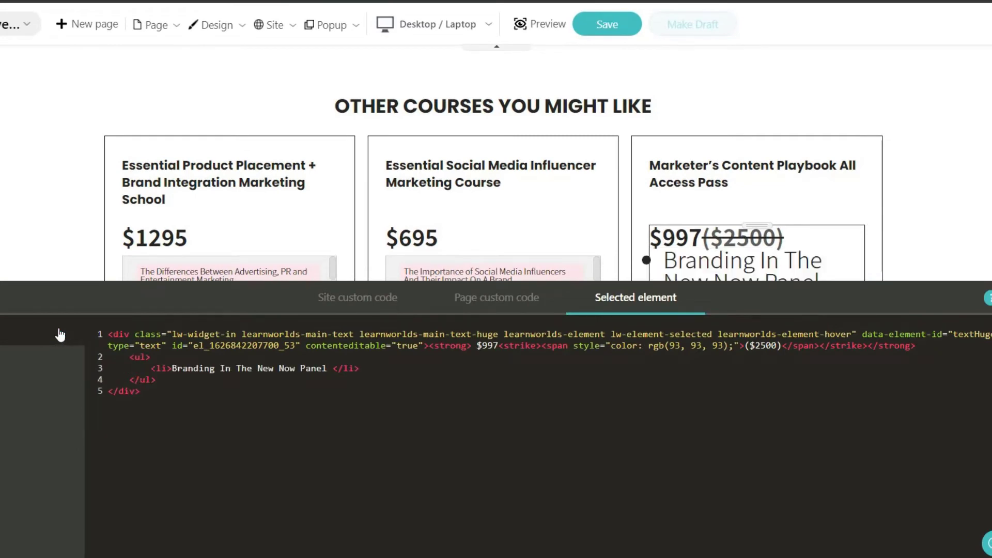
scroll(780, 223, down, 1)
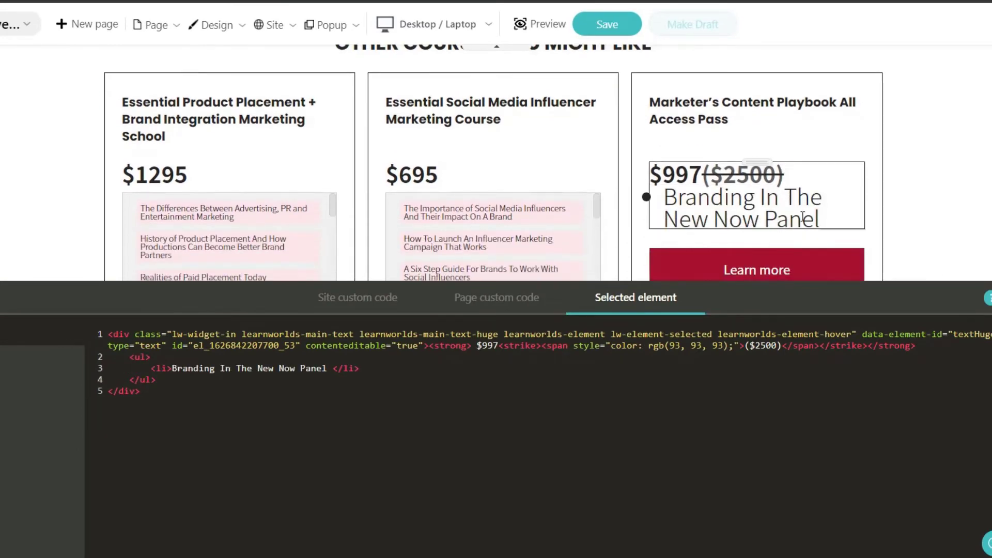
Add class="scroller" to the ul tag in the All Access Pass card's HTML and update the element.
click(787, 215)
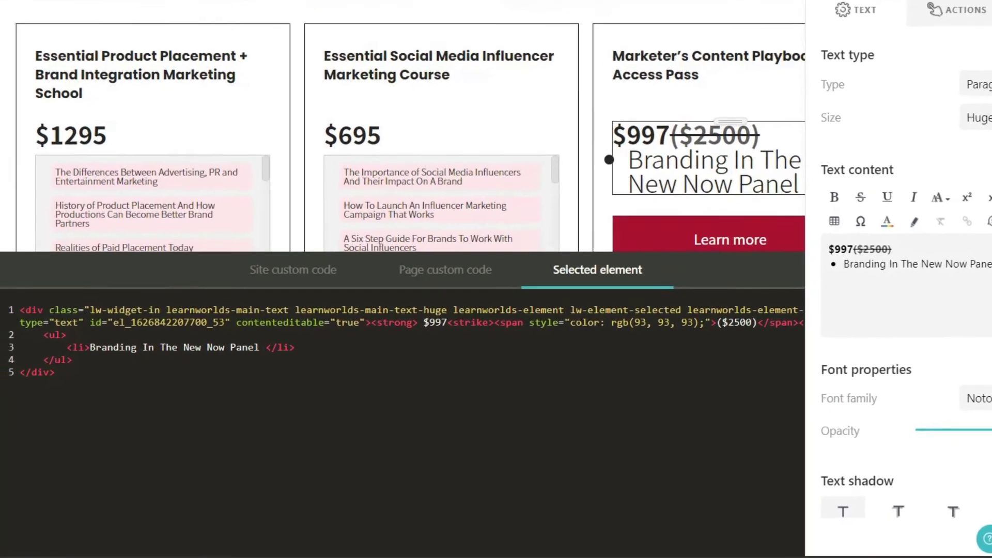
click(56, 394)
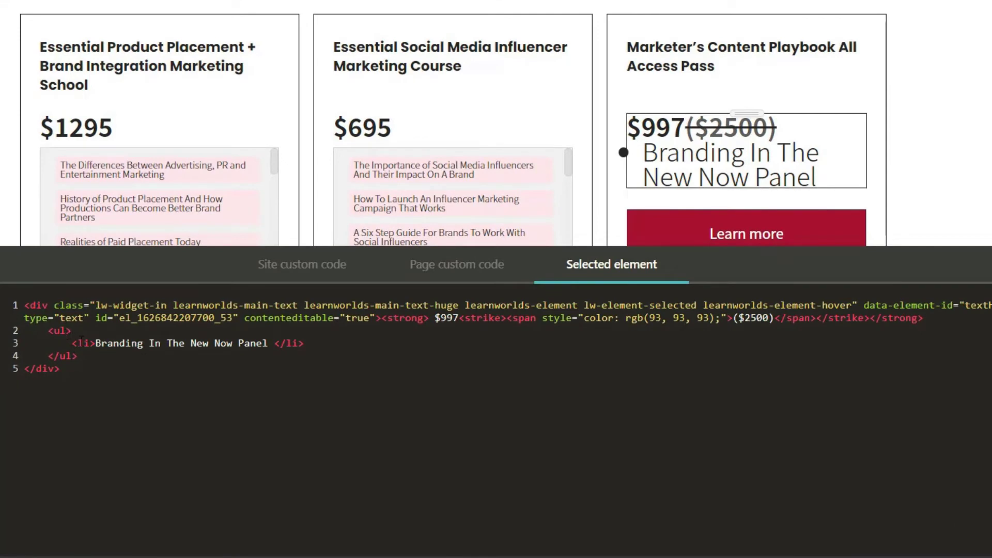
text(ss="scroller)
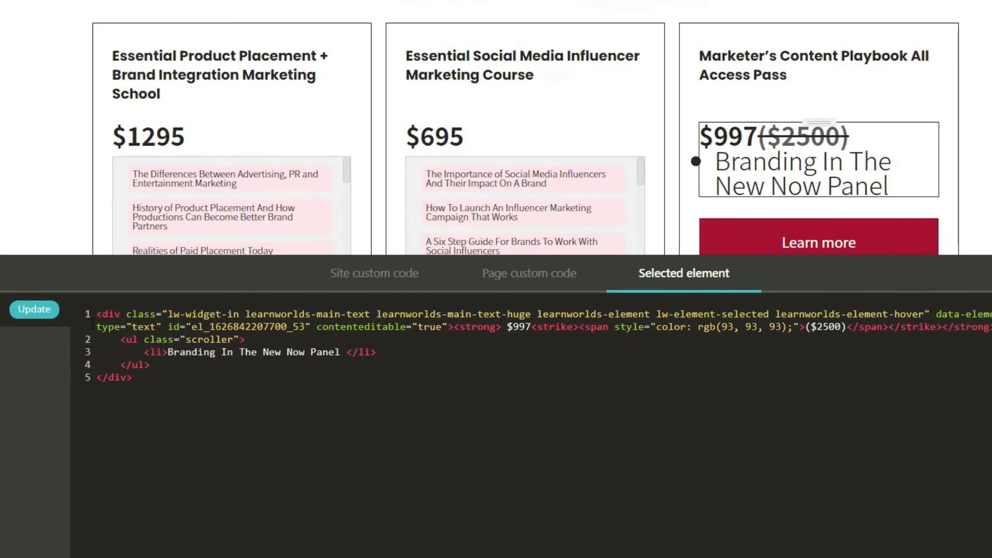
click(16, 306)
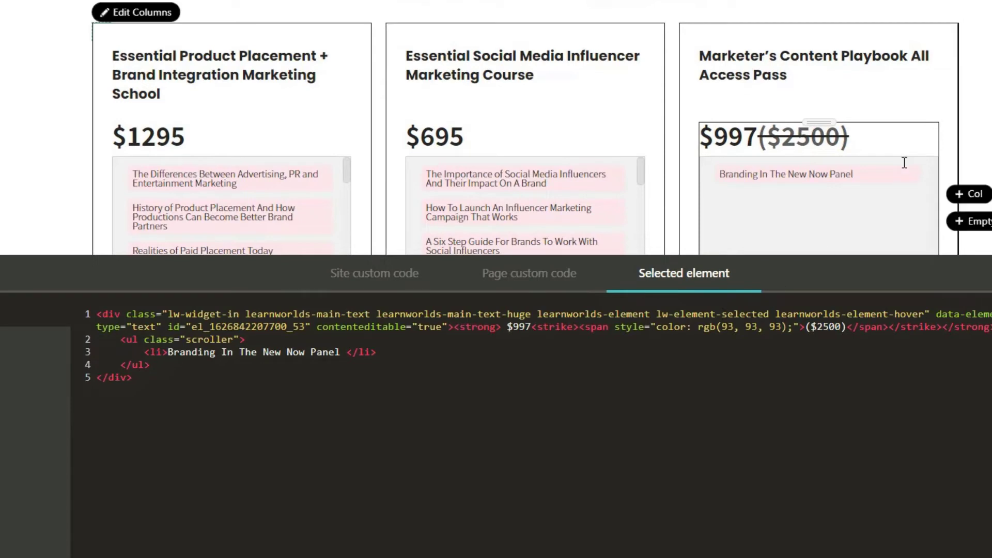
Compare the All Access Pass card's list with the Social Media Influencer card's scrolling list, and highlight the scroller class name in the code.
scroll(904, 162, down, 1)
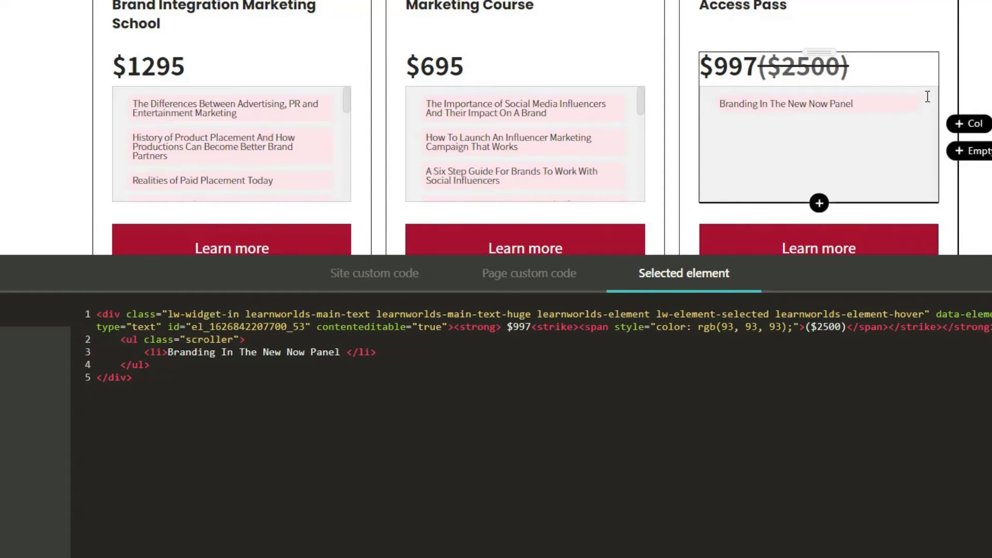
scroll(640, 105, down, 1)
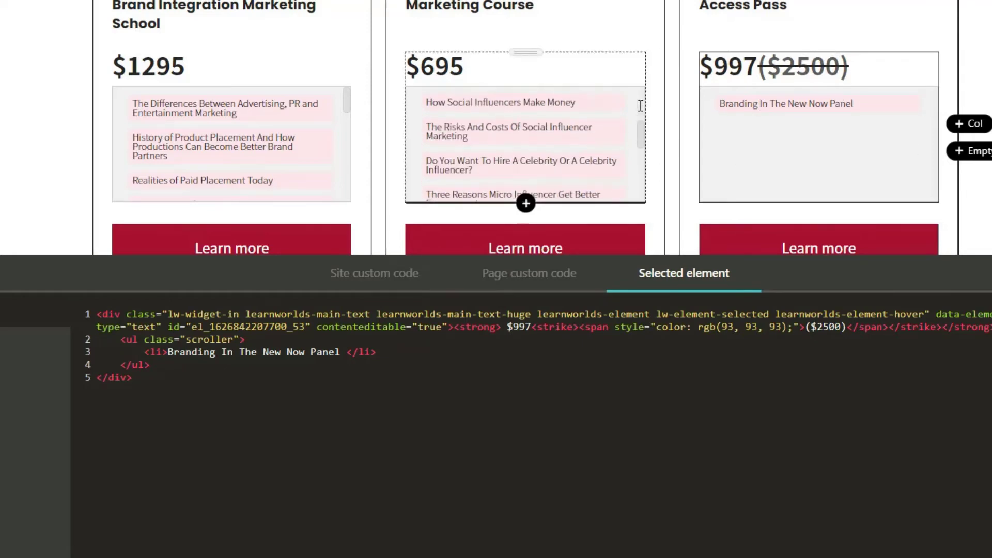
scroll(640, 106, up, 1)
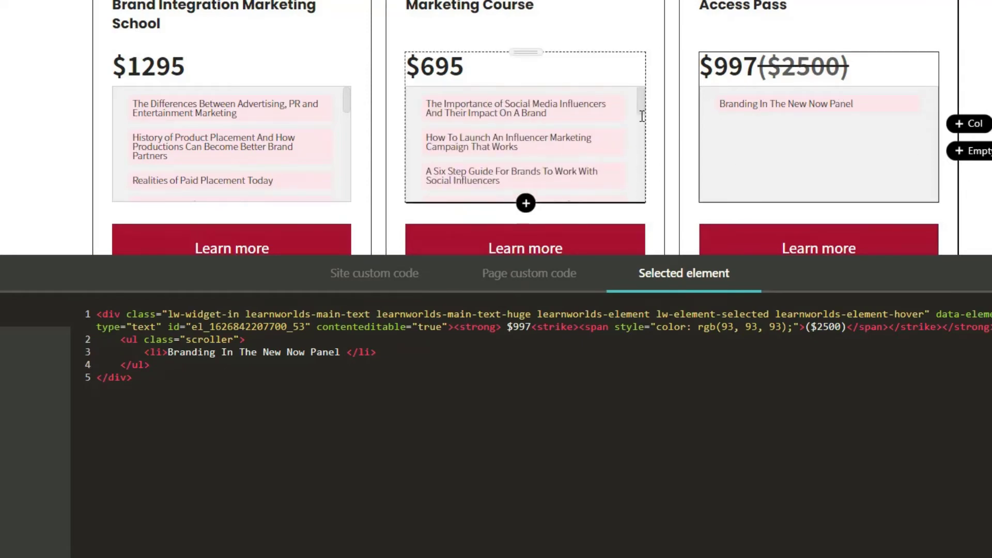
scroll(642, 116, down, 3)
scroll(642, 116, up, 3)
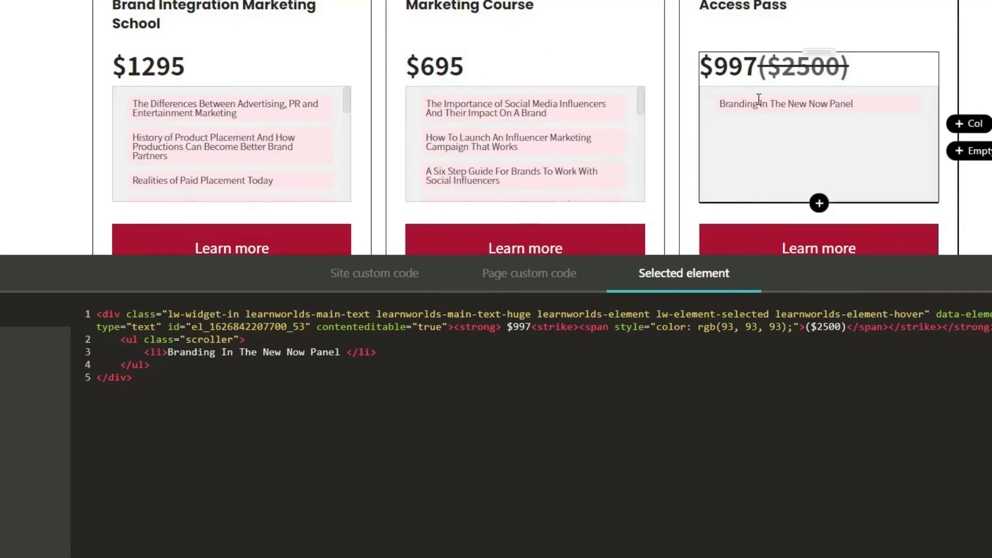
drag(187, 340, 232, 341)
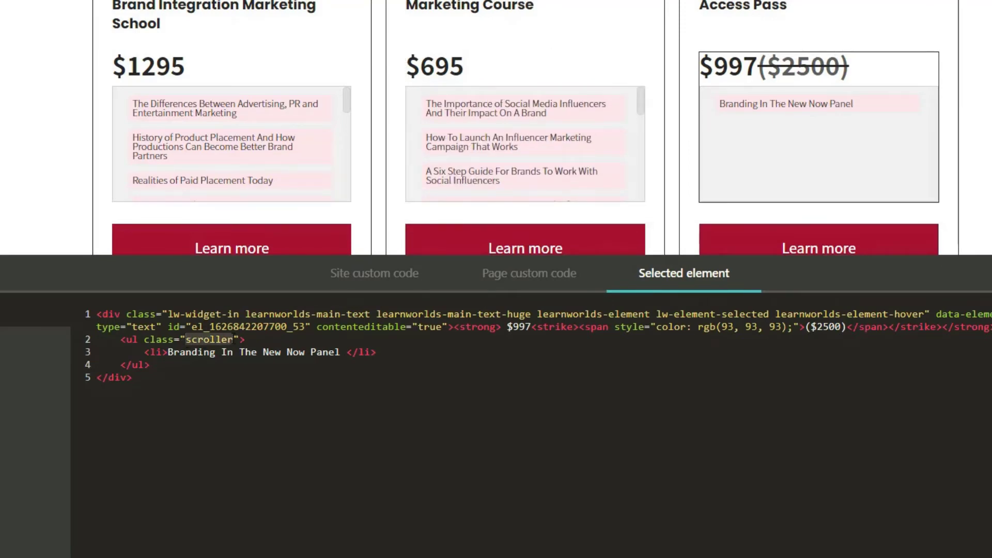
click(252, 412)
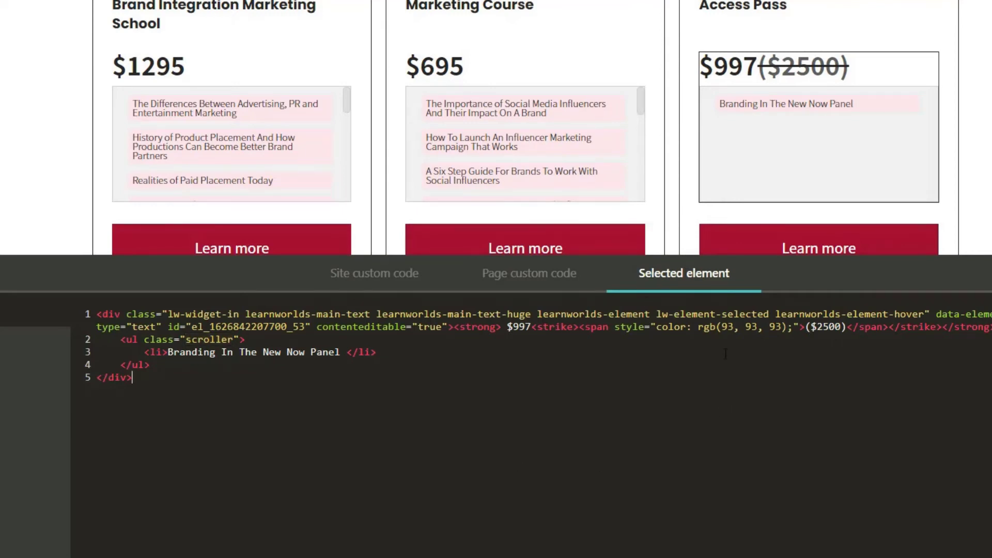
Open the site custom code, check the course card's scrolling list again, and display the <style> Dynamic (css) code.
click(408, 283)
click(642, 284)
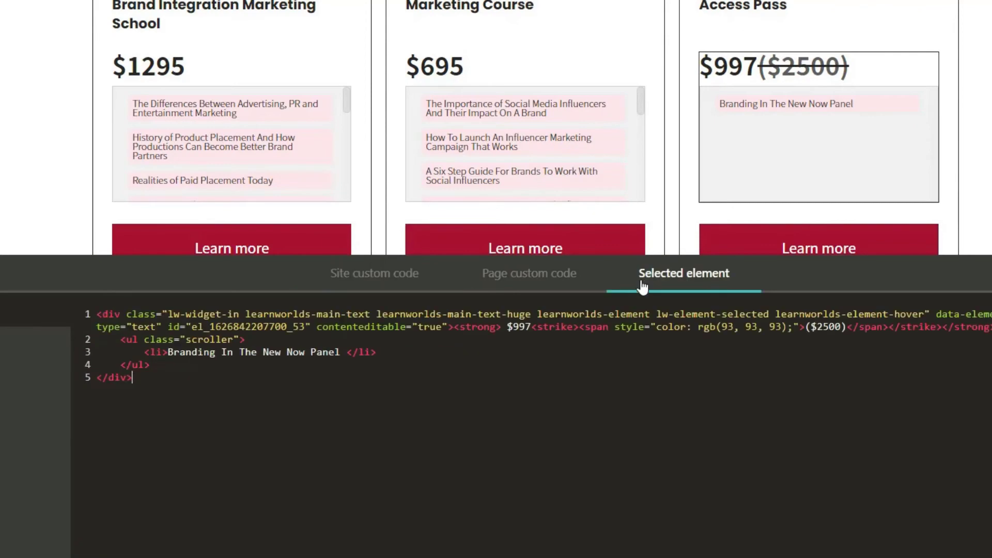
click(359, 283)
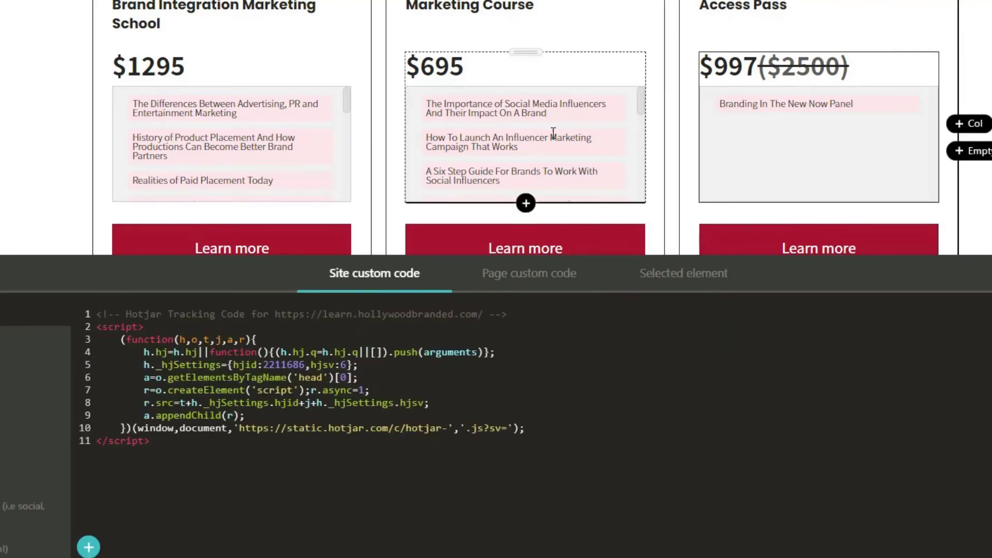
scroll(543, 139, down, 5)
scroll(553, 133, up, 5)
scroll(552, 133, down, 3)
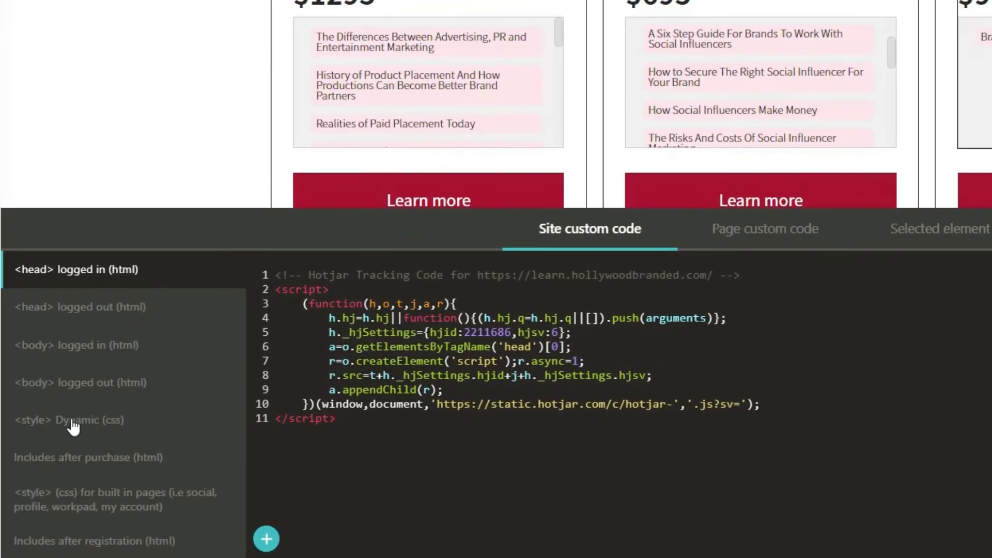
click(73, 423)
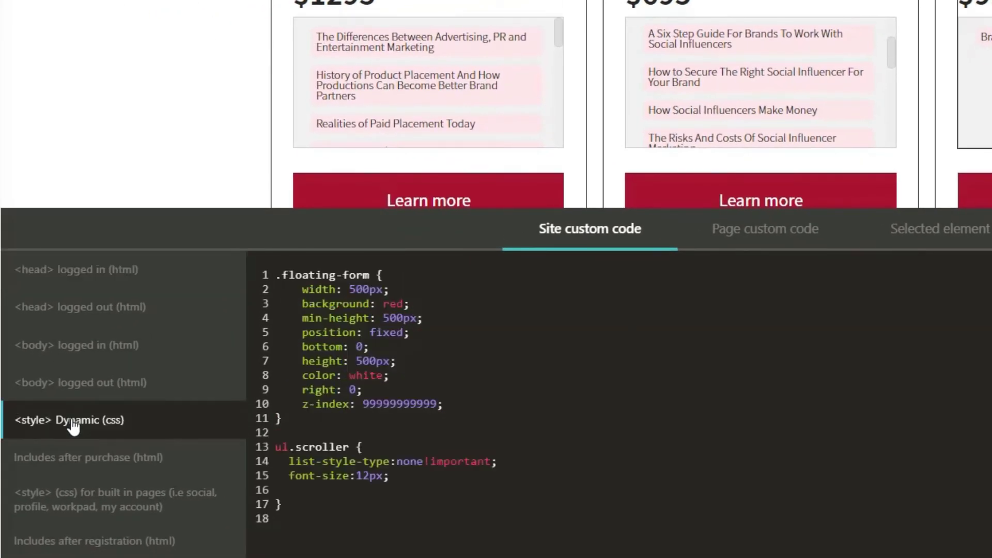
Look through the ul.scroller, ul.scroller li and .scroller rules in the site's dynamic CSS.
scroll(431, 366, down, 4)
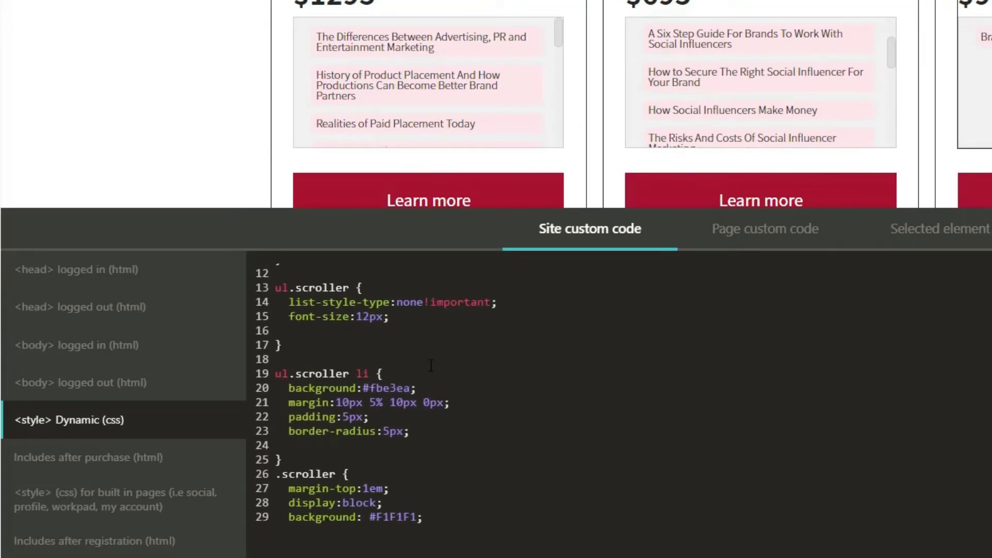
scroll(297, 350, up, 2)
scroll(296, 350, down, 4)
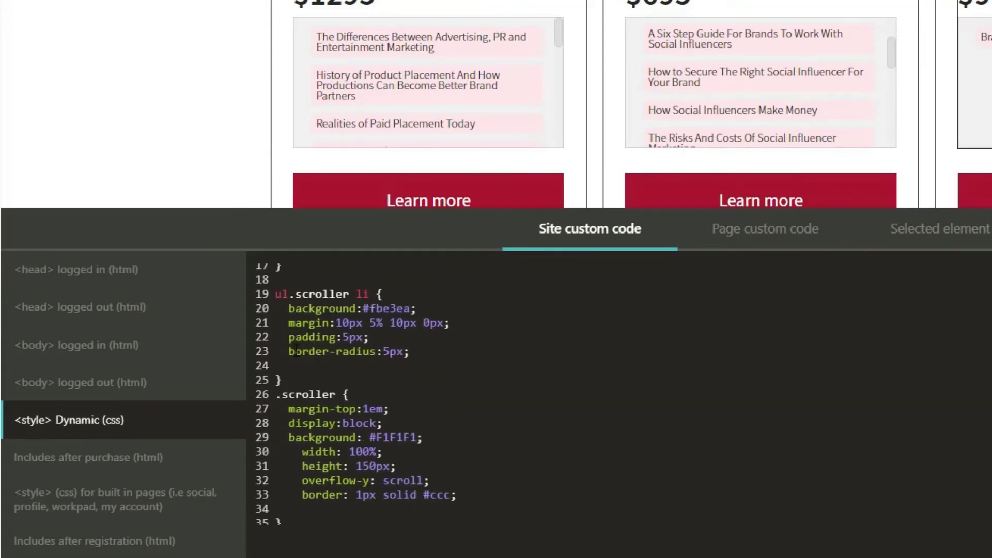
scroll(296, 350, up, 4)
drag(283, 374, 292, 439)
click(283, 367)
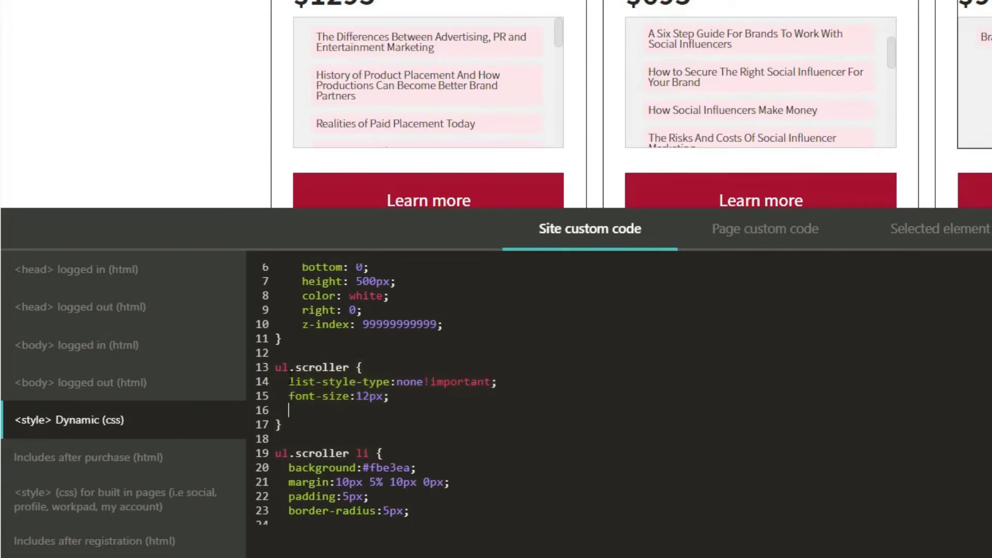
Highlight the list-style-type and font-size declarations of the ul.scroller rule and the li selector of the rule below it.
click(294, 367)
drag(283, 383, 556, 383)
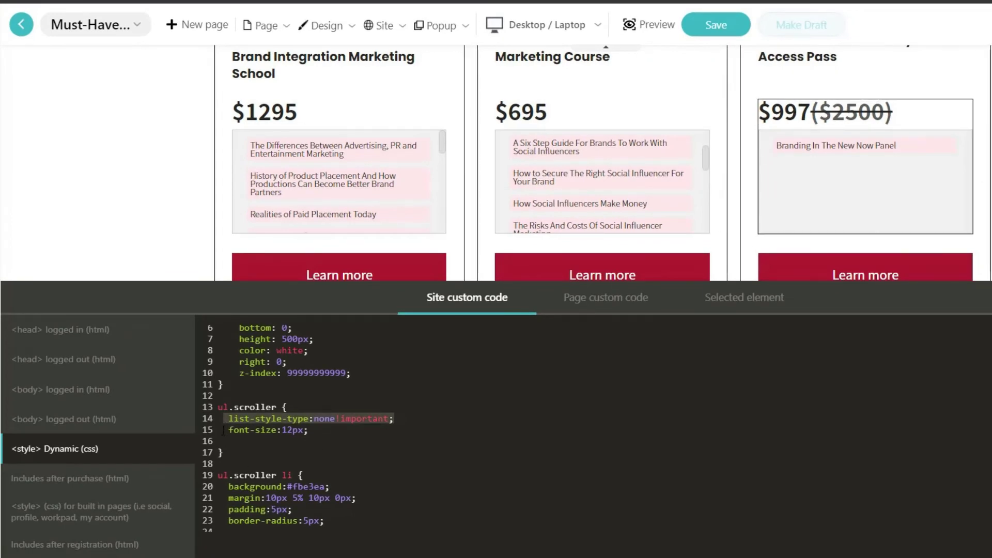
drag(223, 430, 308, 429)
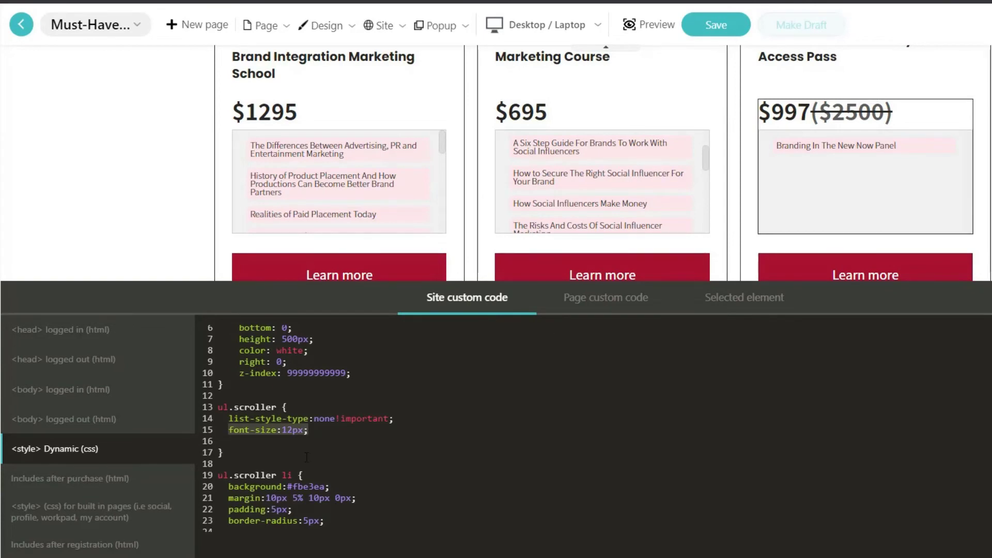
scroll(307, 457, down, 2)
drag(282, 412, 292, 412)
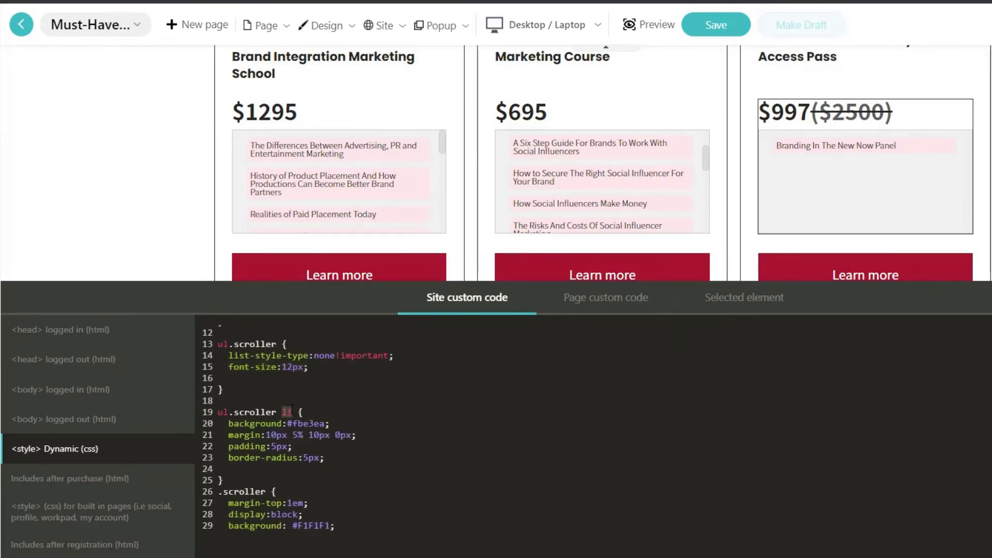
Highlight the background declaration of the ul.scroller li rule, followed by its margin, padding and border-radius declarations.
drag(229, 423, 328, 424)
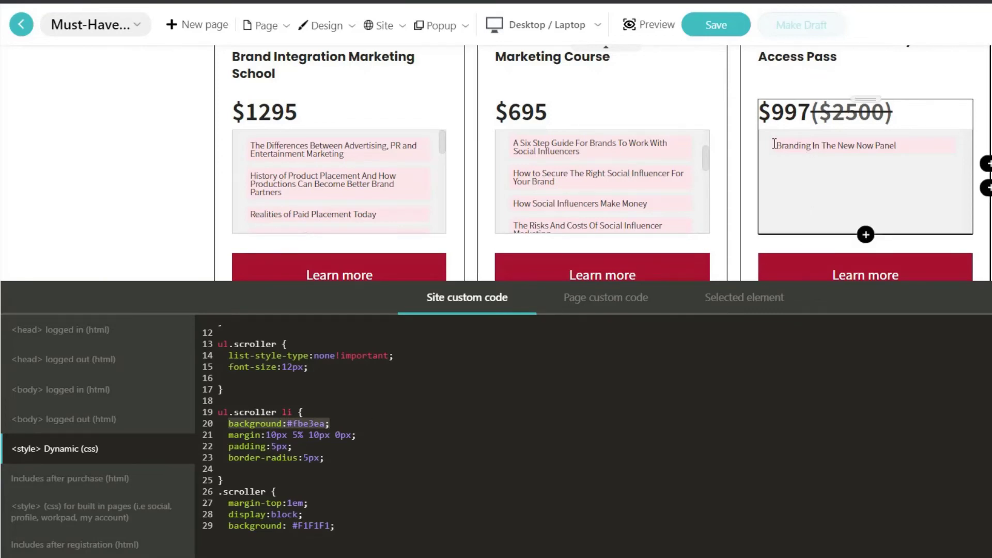
drag(228, 435, 342, 459)
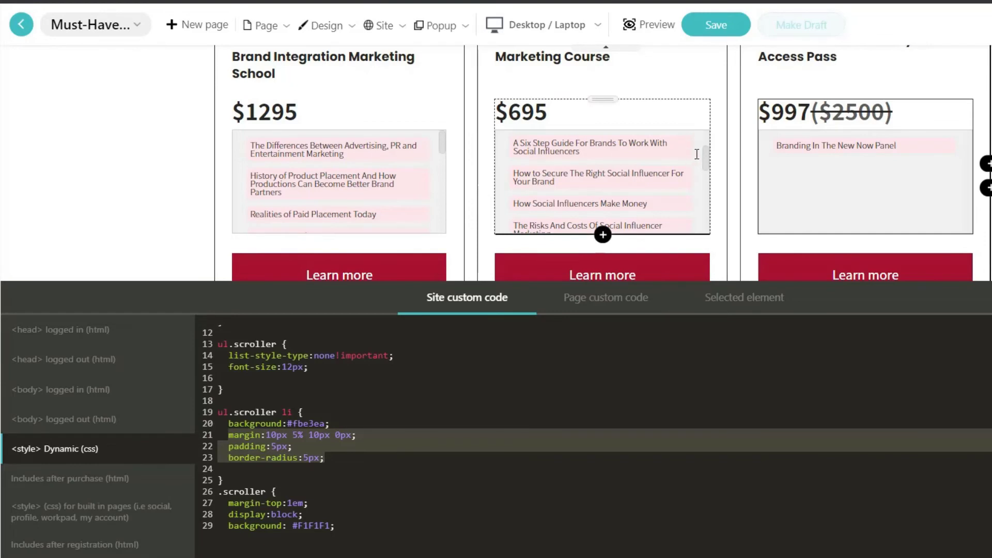
Go through the .scroller rule from its selector and margin-top, and highlight its overflow-y: scroll declaration.
scroll(321, 471, down, 1)
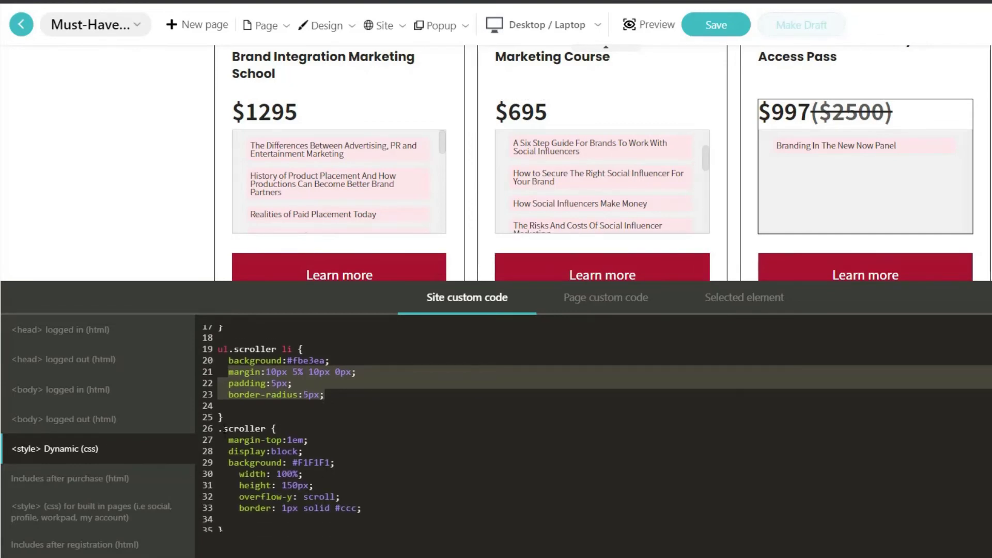
double_click(244, 428)
click(266, 440)
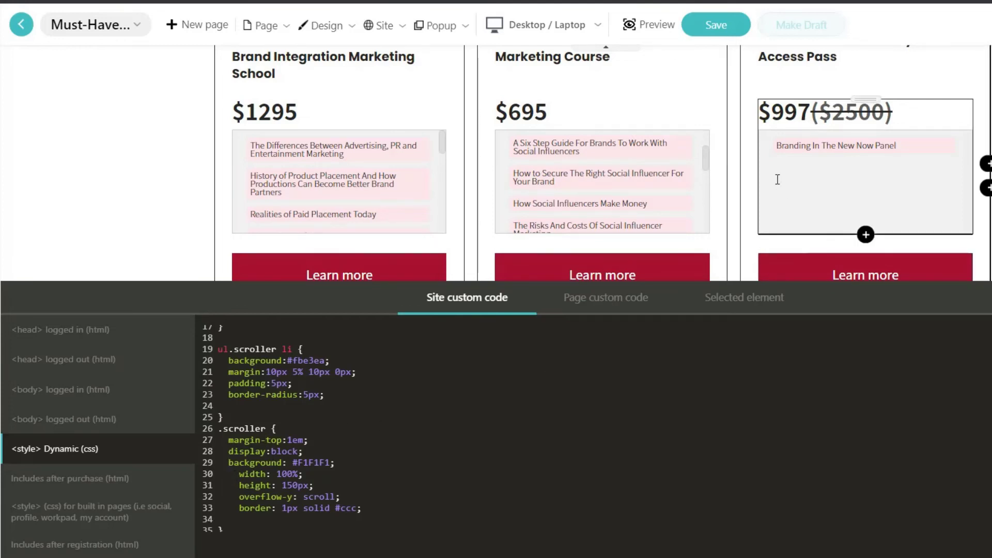
scroll(465, 372, down, 2)
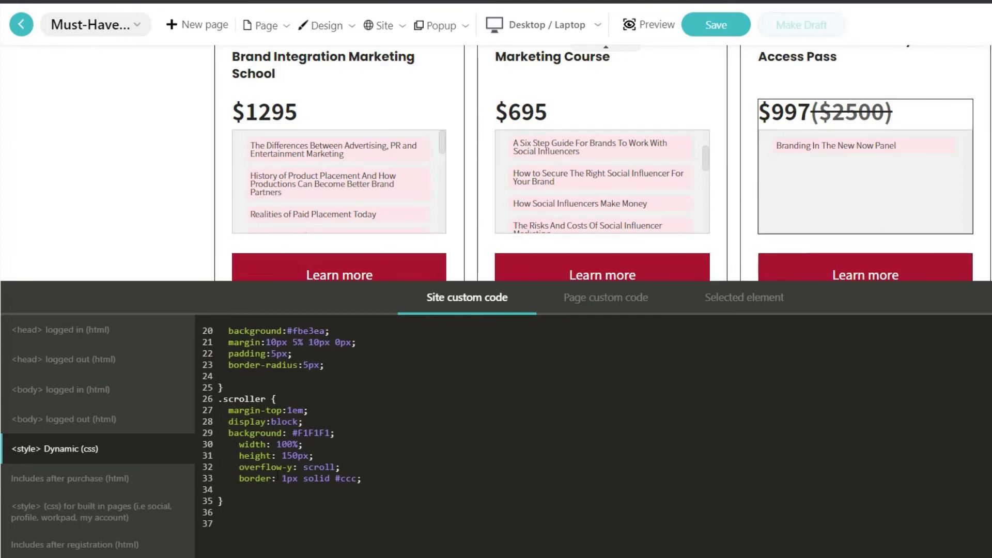
click(303, 467)
drag(239, 468, 340, 468)
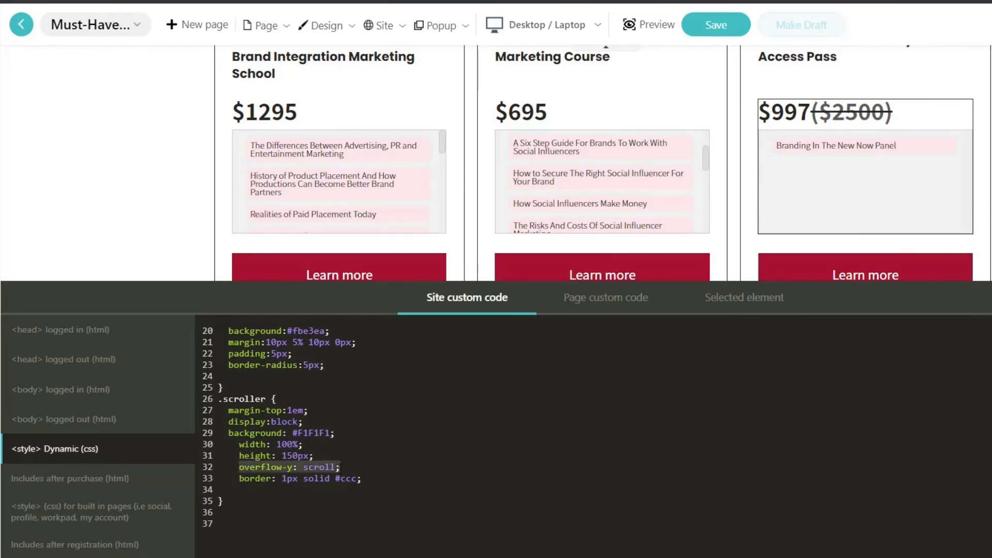
Examine how the Social Media Influencer card's lesson list scrolls vertically inside its fixed-height box.
scroll(705, 160, up, 2)
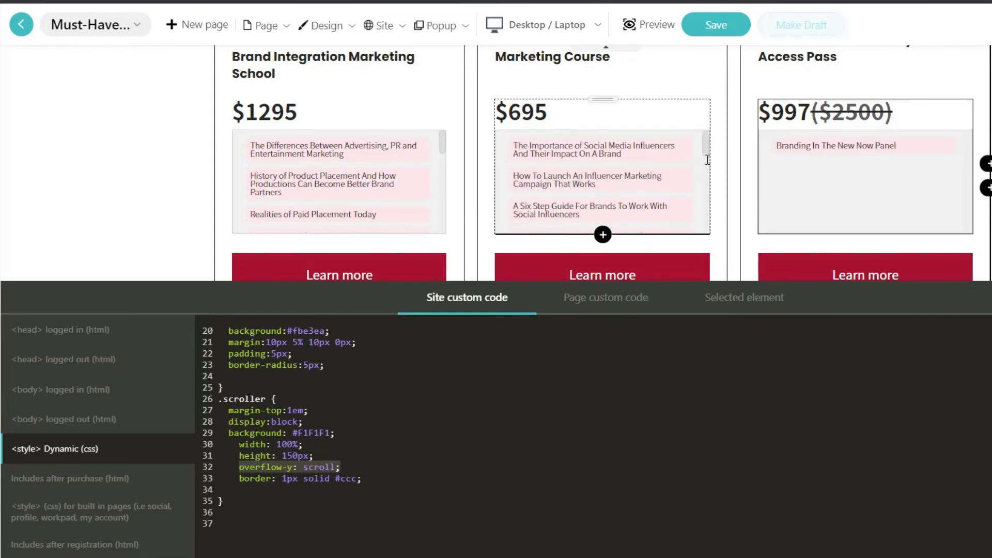
scroll(708, 157, down, 1)
scroll(707, 158, down, 5)
scroll(707, 157, up, 6)
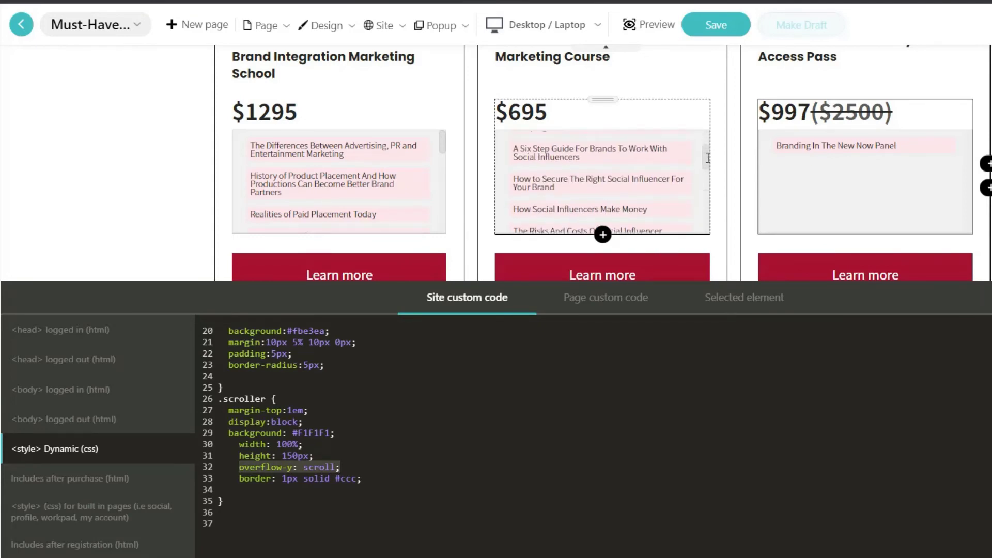
scroll(708, 157, down, 4)
scroll(707, 158, up, 2)
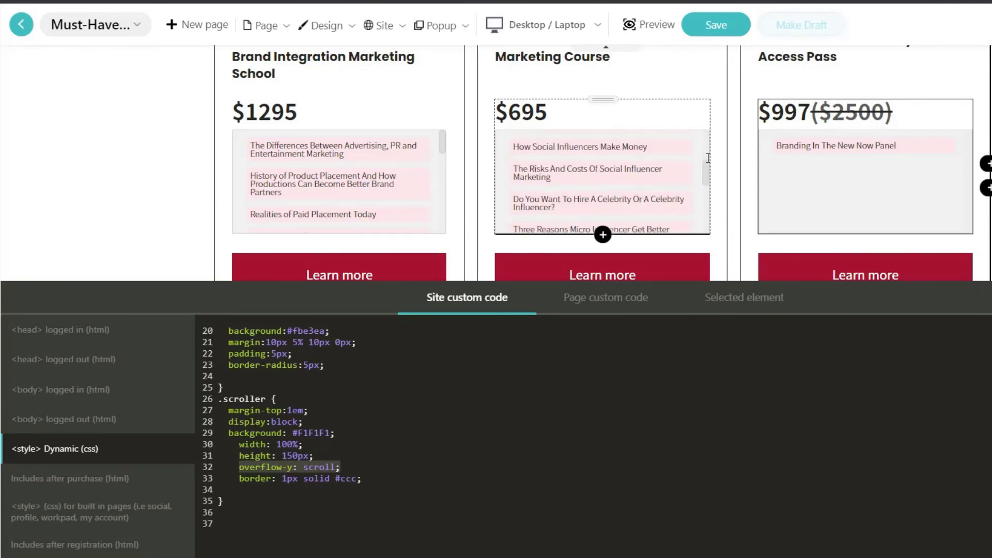
scroll(708, 157, down, 1)
scroll(708, 158, down, 3)
scroll(707, 157, up, 3)
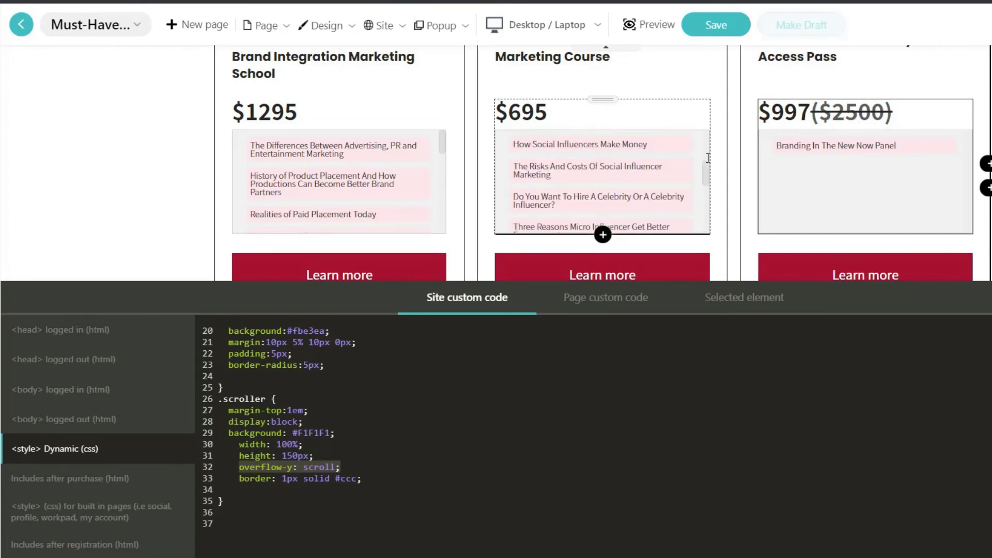
scroll(708, 158, down, 4)
scroll(708, 157, up, 6)
Change overflow-y to overflow-x in the .scroller rule and update the site's dynamic CSS.
click(298, 467)
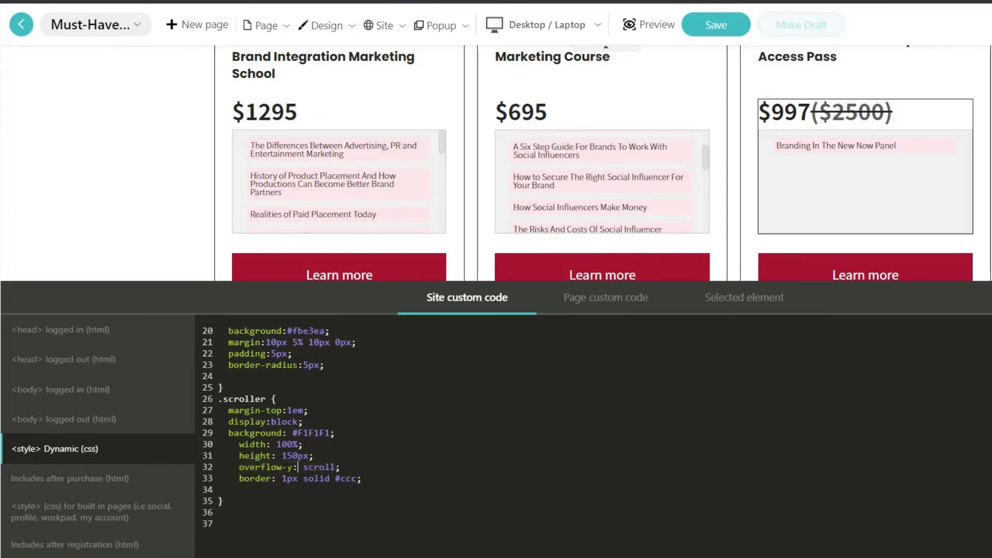
key(BackSpace)
key(BackSpace)
text(y:)
key(BackSpace)
text(x)
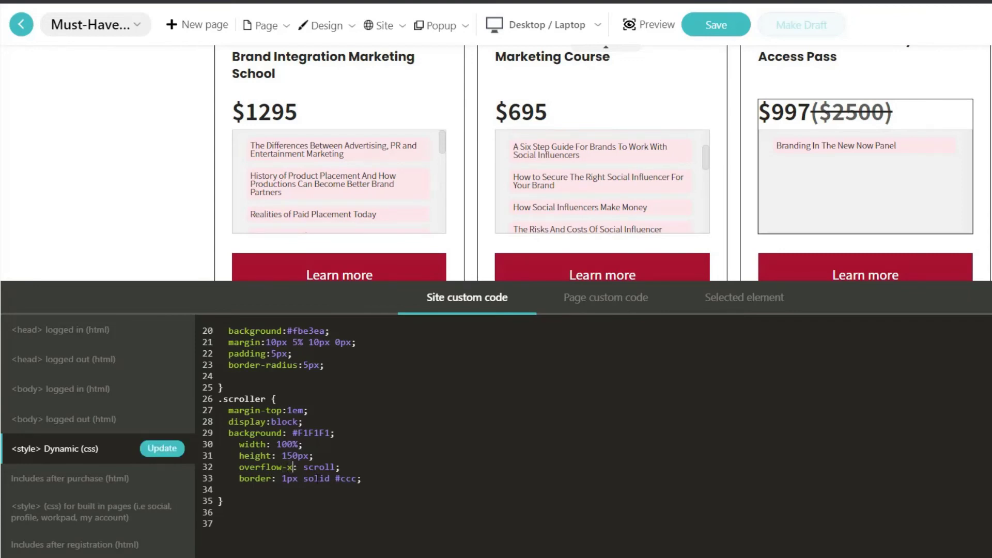
click(162, 448)
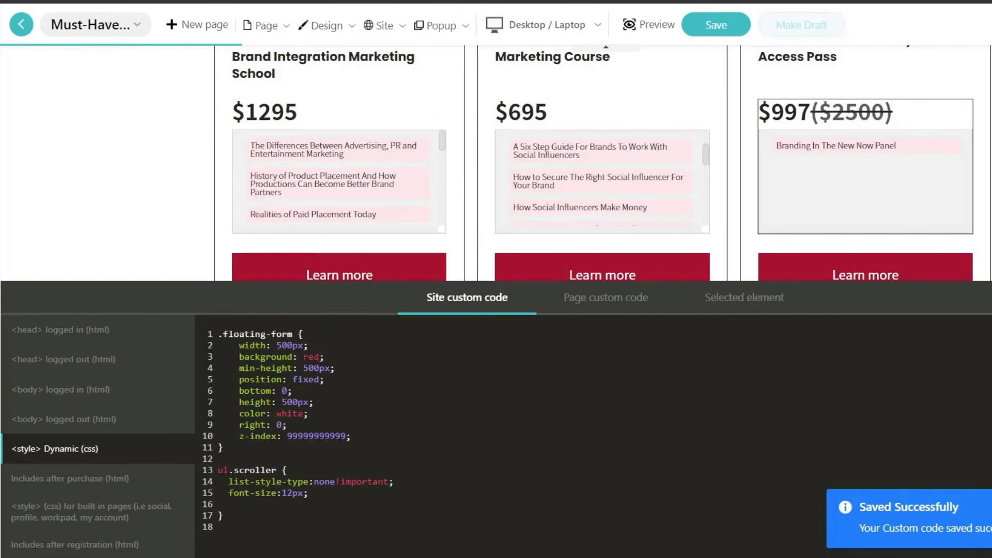
Reload the published course page and check how the first two course cards' lesson lists scroll and fit their boxes.
key(F5)
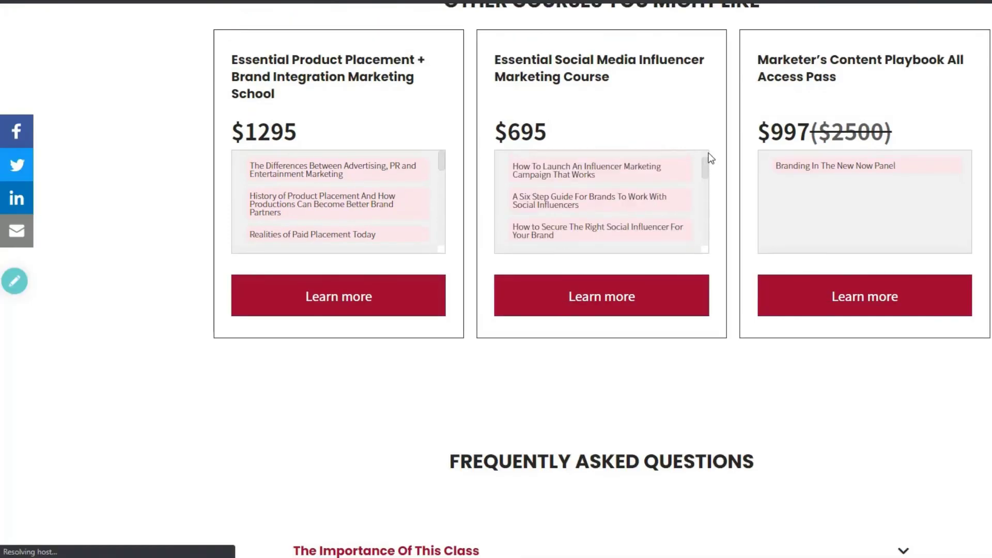
drag(568, 166, 622, 254)
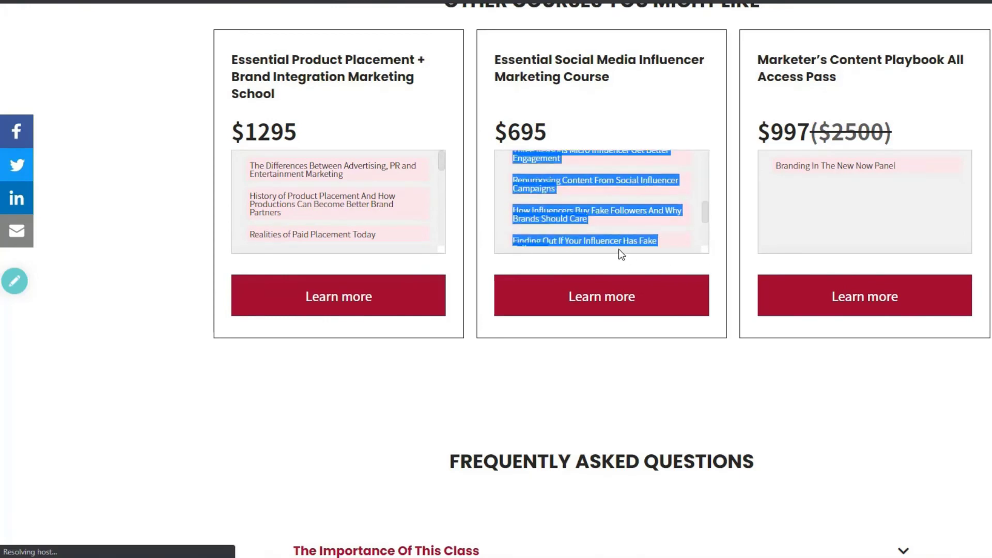
drag(705, 215, 649, 239)
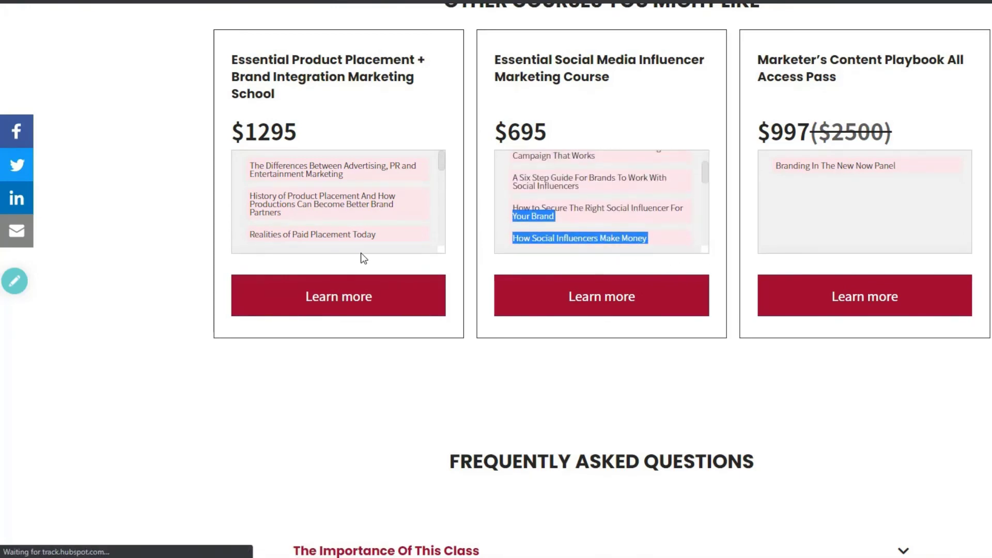
scroll(360, 251, up, 2)
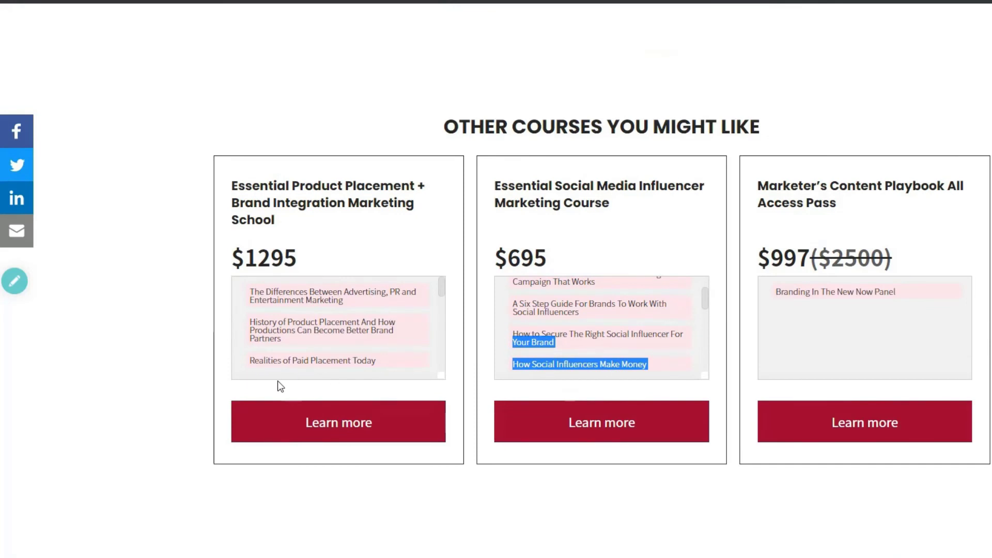
drag(250, 288, 357, 368)
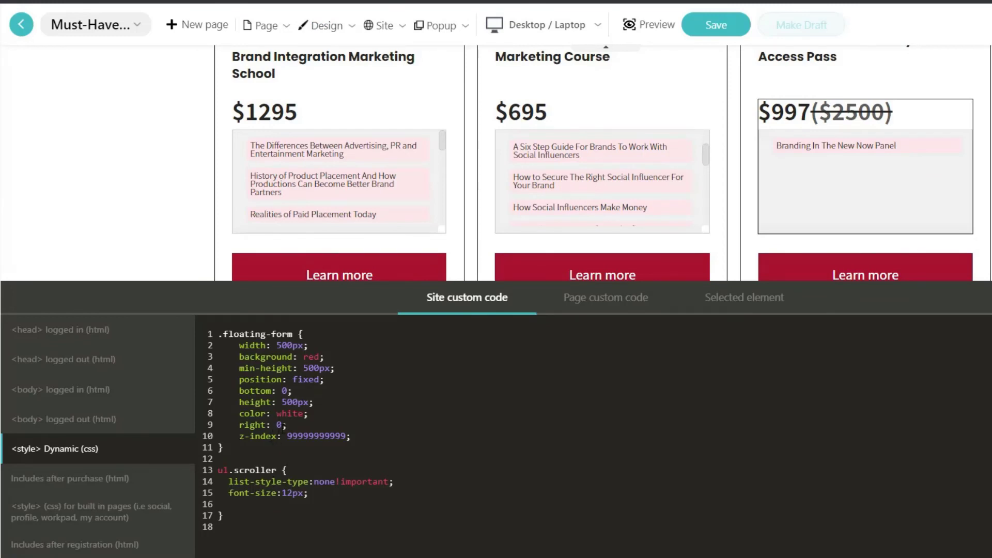
Restore overflow-y: scroll in the .scroller rule and update the site's dynamic CSS.
scroll(282, 454, down, 5)
text(width: 100%; height: 150px; overflow-x: scroll; border: 1px solid #ccc;)
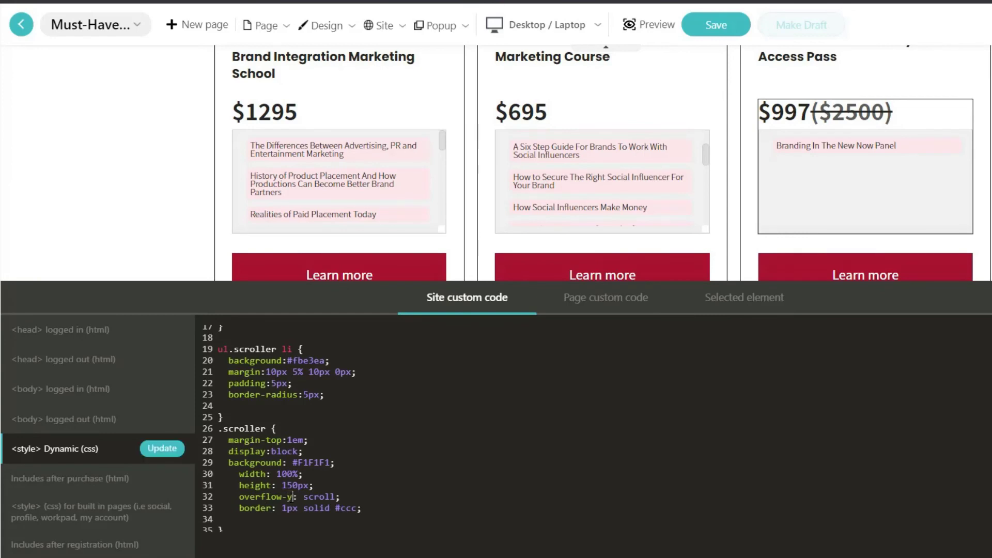
click(164, 449)
Select the scroller CSS in the site's dynamic style code, from the .scroller rule back up to the ul.scroller rule.
scroll(265, 503, down, 5)
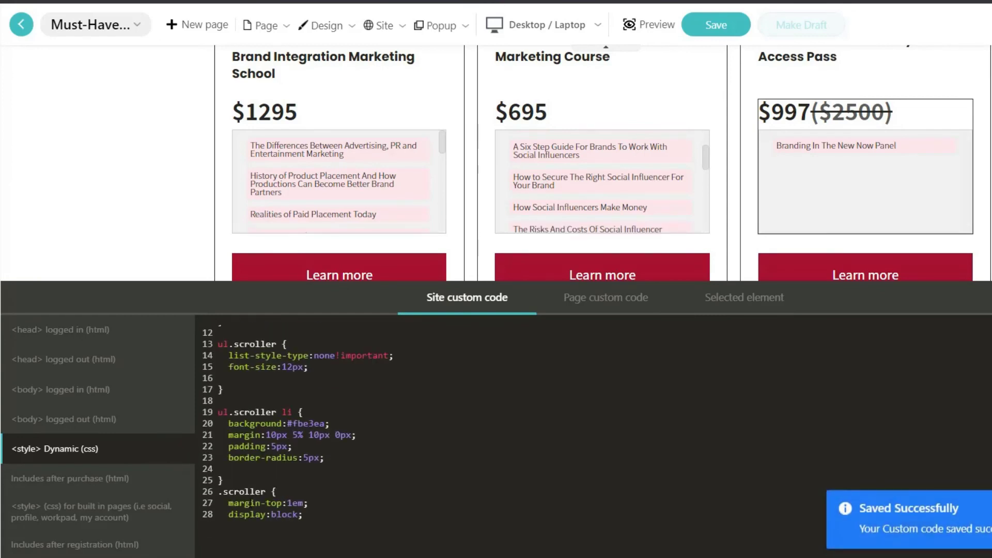
drag(219, 511, 218, 441)
mouse_move(119, 467)
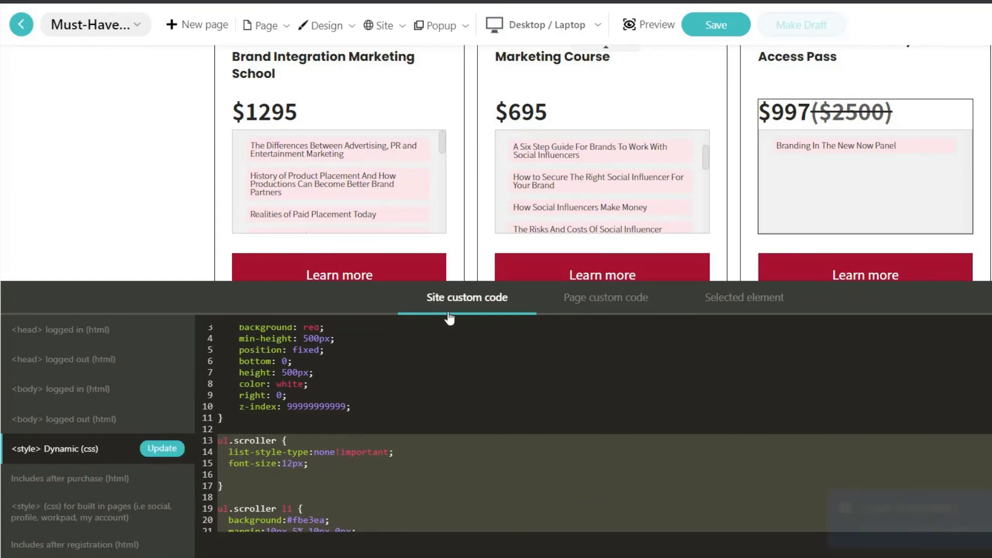